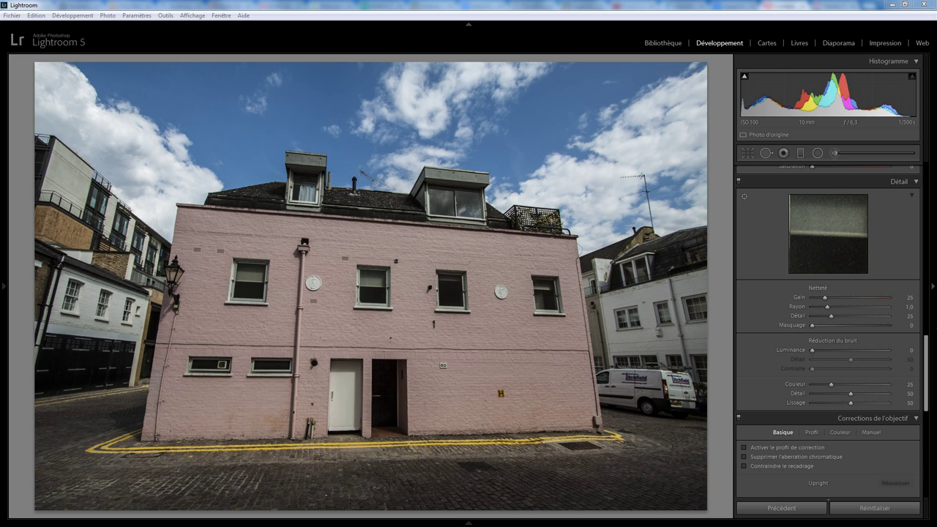
Scroll the Develop panel down to bring the Lens Corrections panel into view
{"action": "left_click_drag", "start_coordinate": [927, 344], "coordinate": [928, 392]}
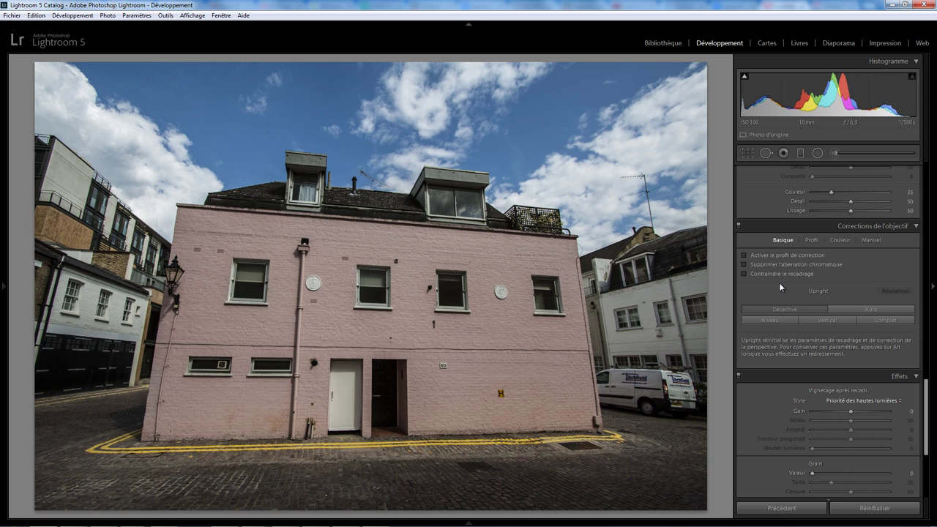
{"action": "left_click", "coordinate": [811, 240]}
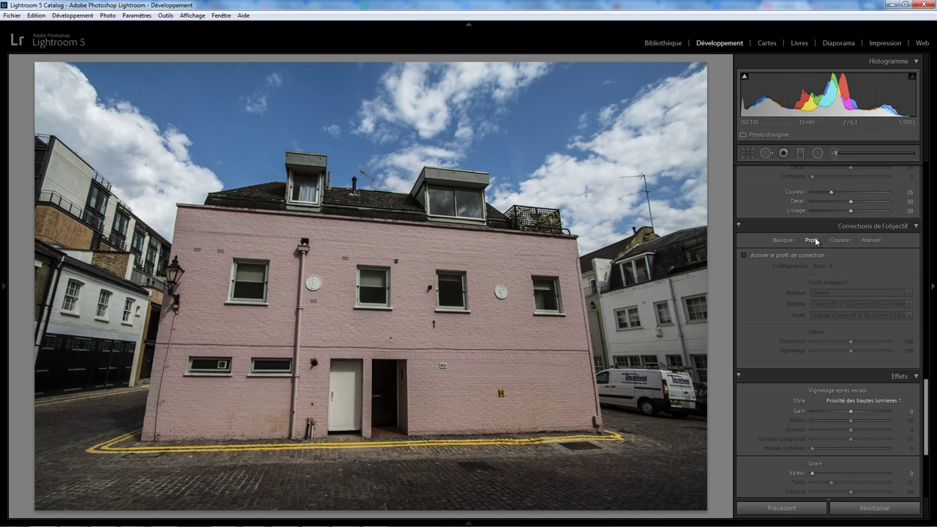
{"action": "left_click", "coordinate": [839, 240]}
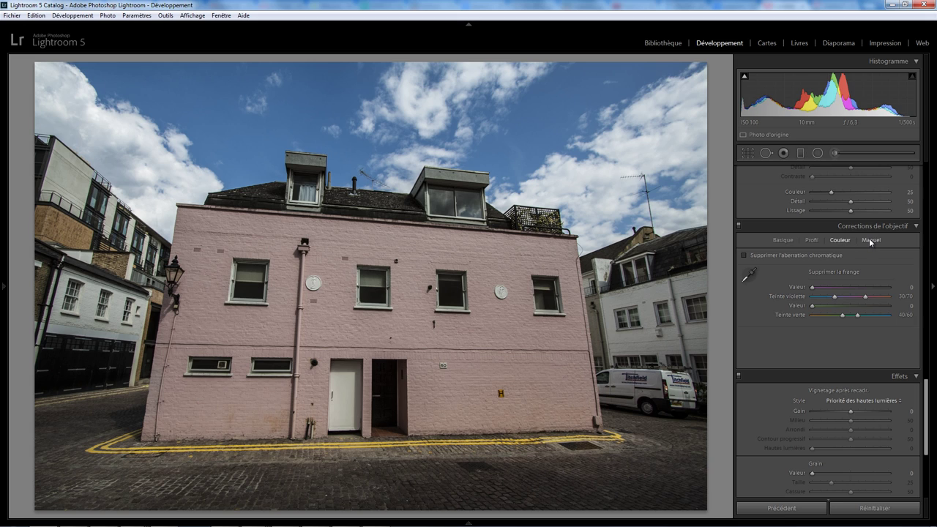
{"action": "left_click", "coordinate": [870, 240]}
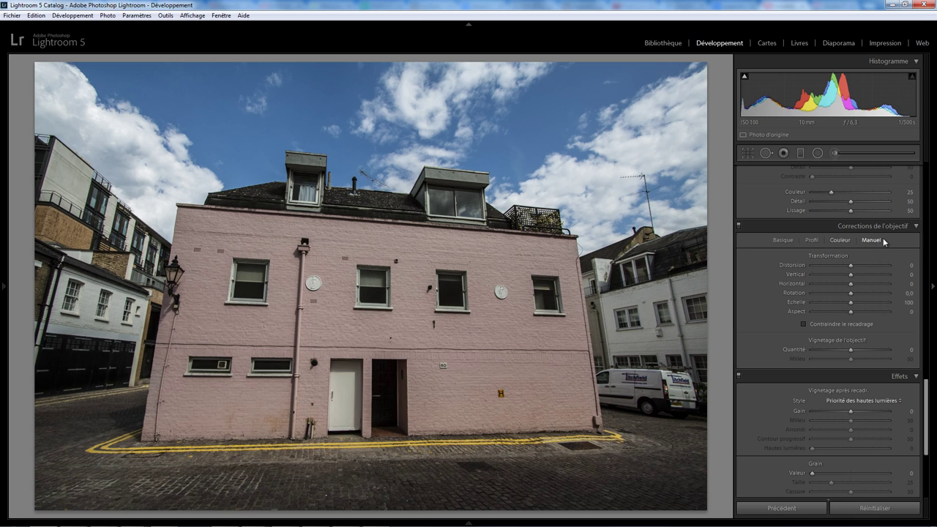
{"action": "left_click", "coordinate": [782, 242]}
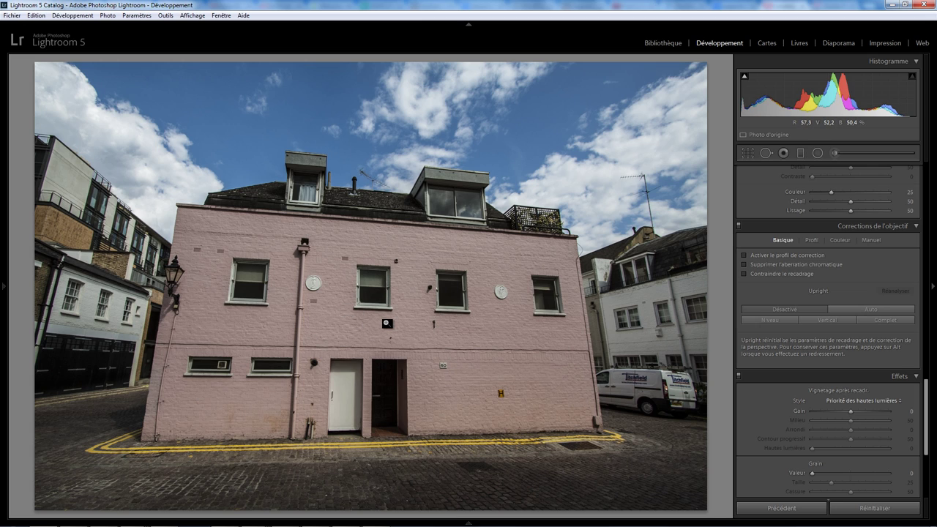
{"action": "left_click", "coordinate": [147, 366]}
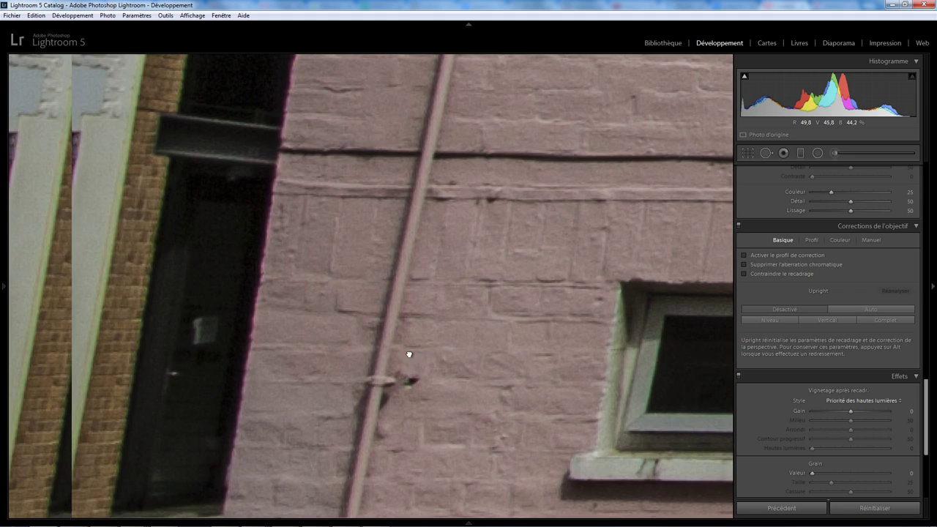
{"action": "left_click_drag", "start_coordinate": [409, 355], "coordinate": [488, 344]}
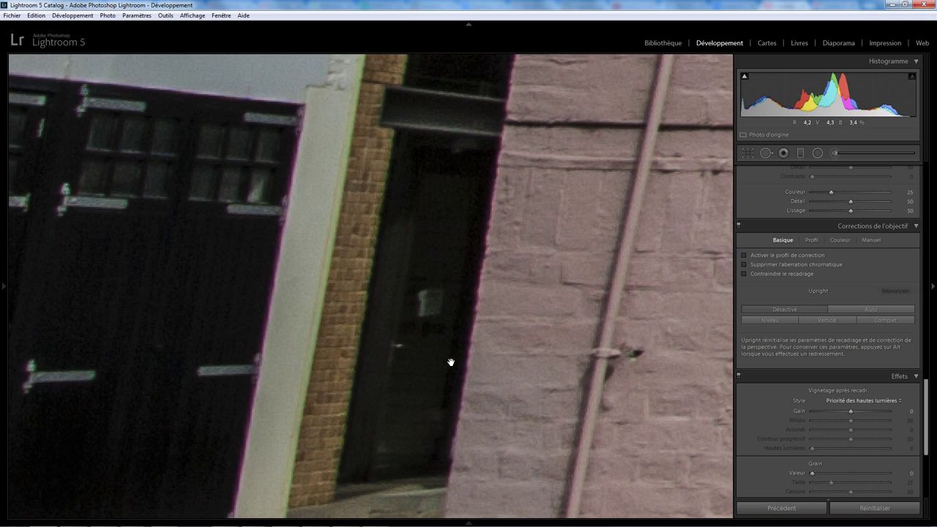
{"action": "left_click", "coordinate": [493, 358]}
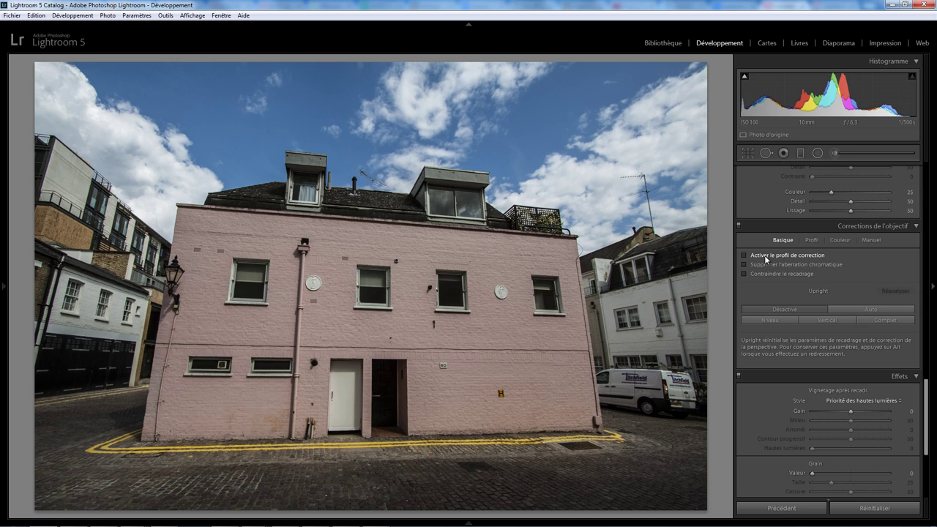
Compare the photo with and without Enable Profile Corrections, leaving it enabled
{"action": "left_click", "coordinate": [755, 256]}
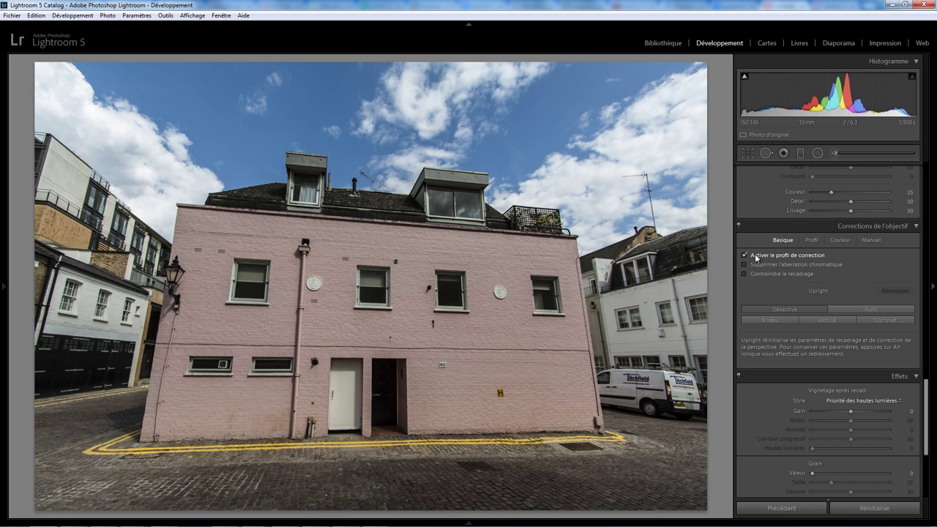
{"action": "left_click", "coordinate": [755, 258]}
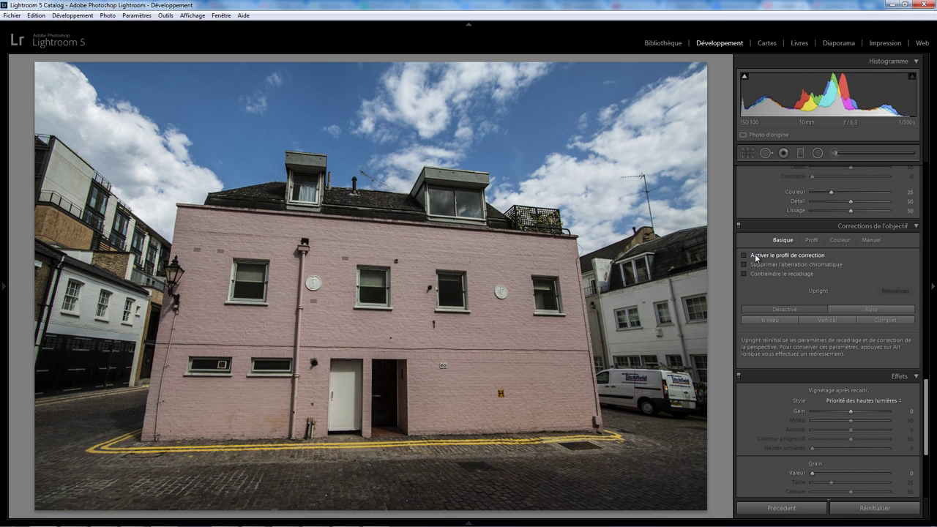
{"action": "left_click", "coordinate": [756, 258]}
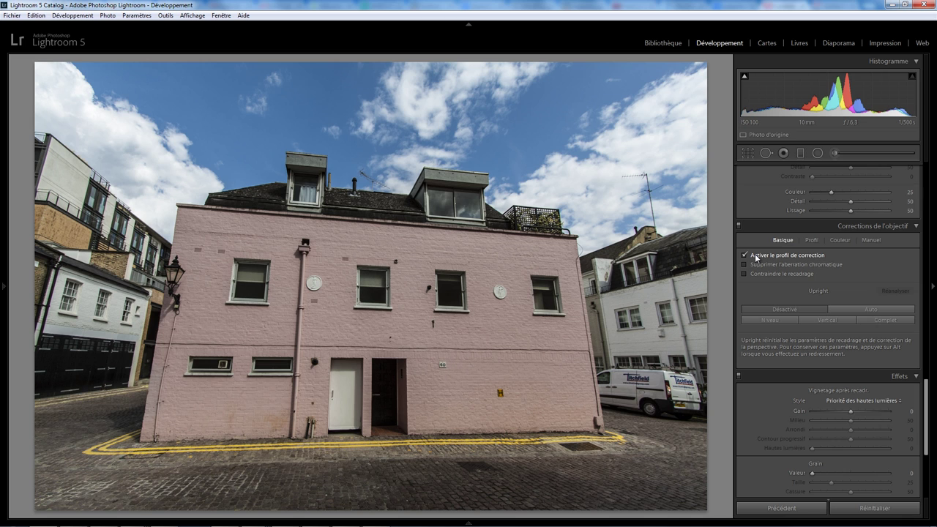
{"action": "left_click", "coordinate": [755, 258]}
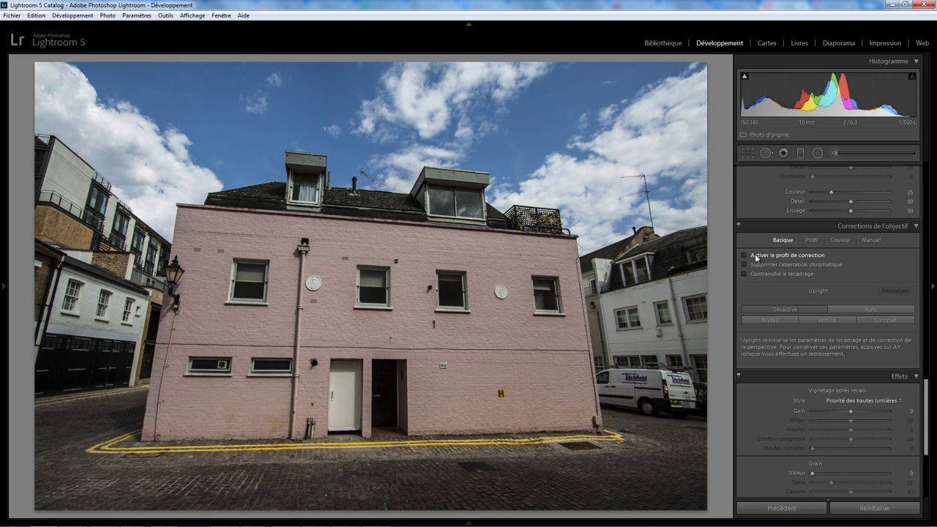
{"action": "left_click", "coordinate": [755, 257]}
{"action": "left_click", "coordinate": [755, 258]}
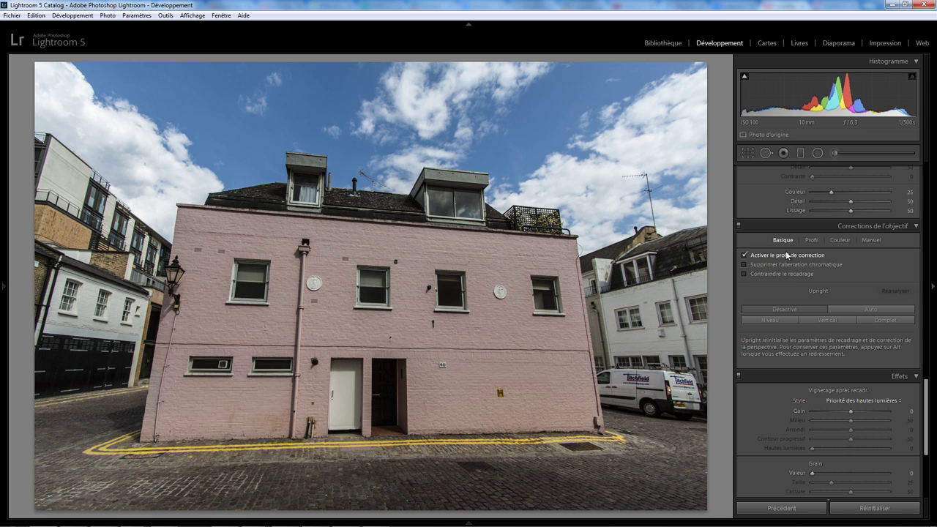
{"action": "left_click", "coordinate": [761, 255]}
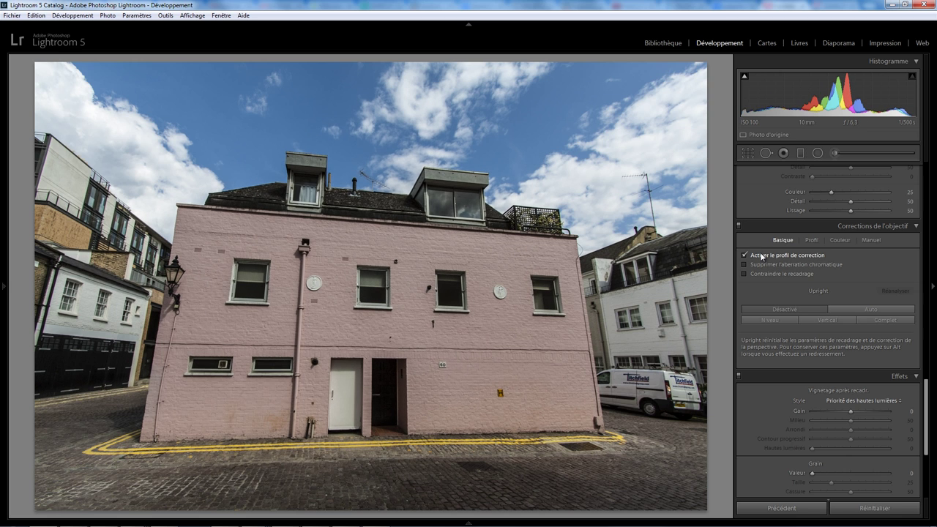
{"action": "left_click", "coordinate": [761, 255]}
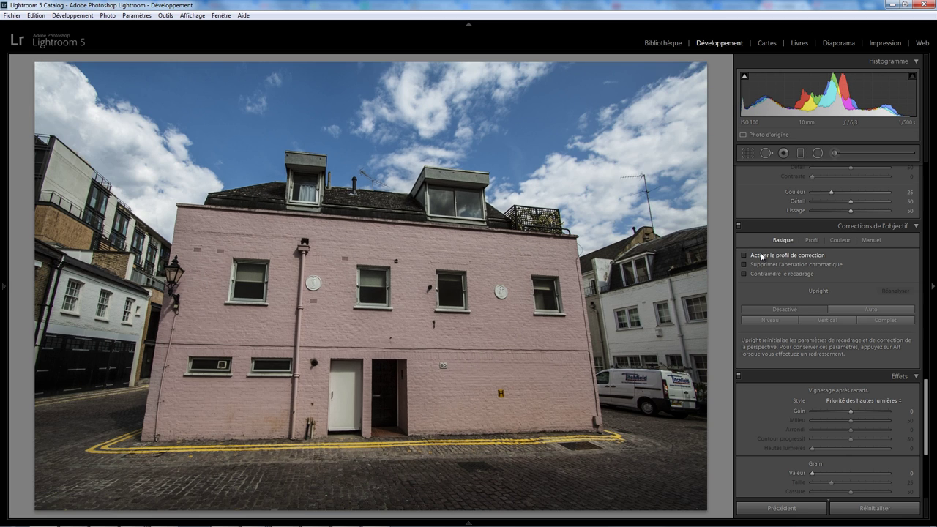
{"action": "left_click", "coordinate": [762, 255]}
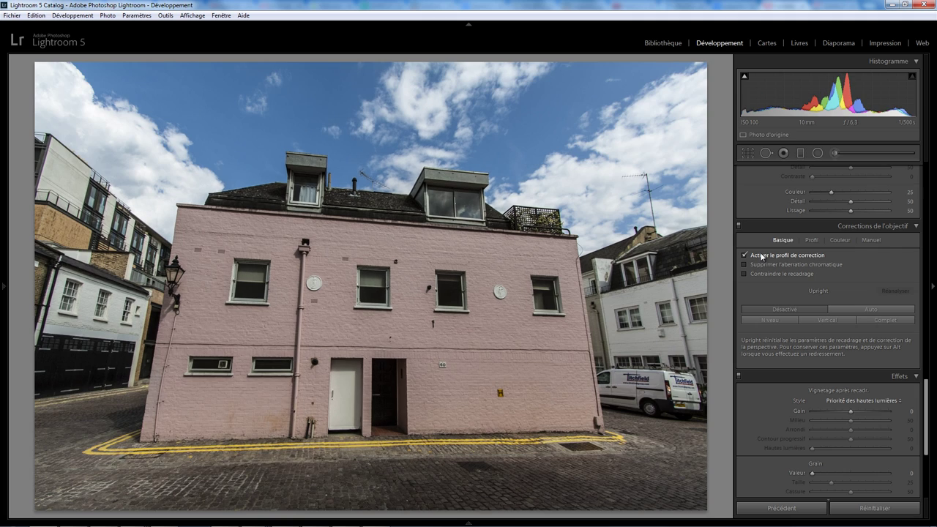
Show the Canon EF-S 10-22mm profile details and preview Distortion, leaving it at 100
{"action": "left_click", "coordinate": [812, 240]}
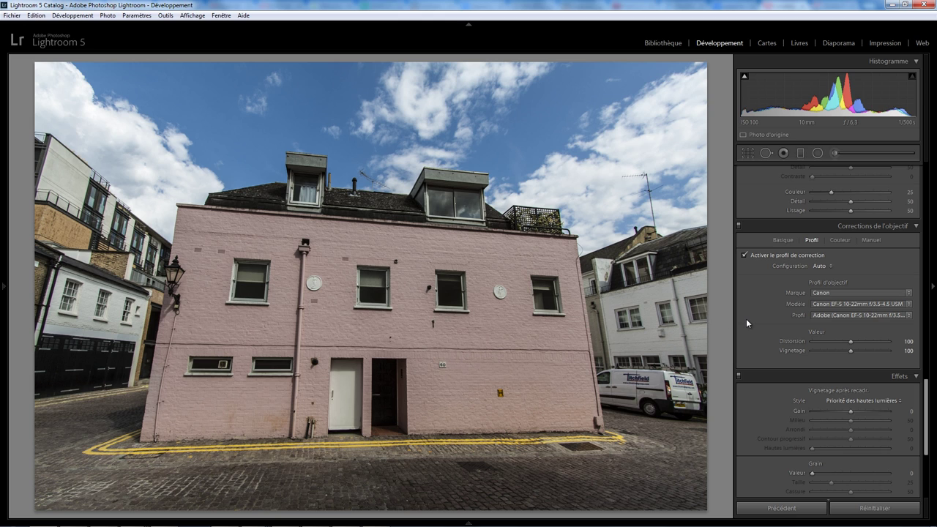
{"action": "left_click_drag", "start_coordinate": [850, 341], "coordinate": [851, 344]}
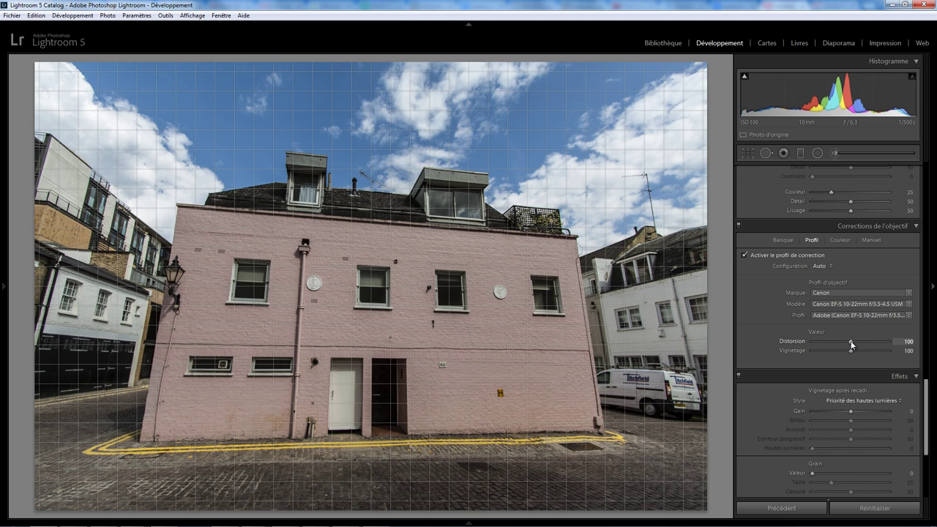
{"action": "mouse_move", "coordinate": [850, 344]}
{"action": "left_mouse_down"}
{"action": "mouse_move", "coordinate": [803, 344]}
{"action": "mouse_move", "coordinate": [894, 342]}
{"action": "mouse_move", "coordinate": [802, 354]}
{"action": "mouse_move", "coordinate": [890, 353]}
{"action": "mouse_move", "coordinate": [851, 351]}
{"action": "left_mouse_up"}
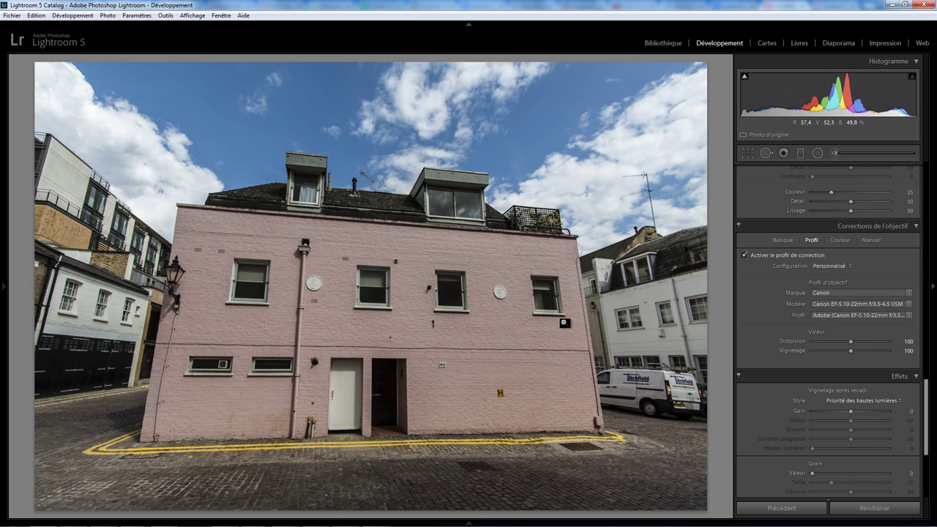
Try Phase One and then Sigma as the lens maker, browsing their model lists
{"action": "left_click", "coordinate": [823, 295]}
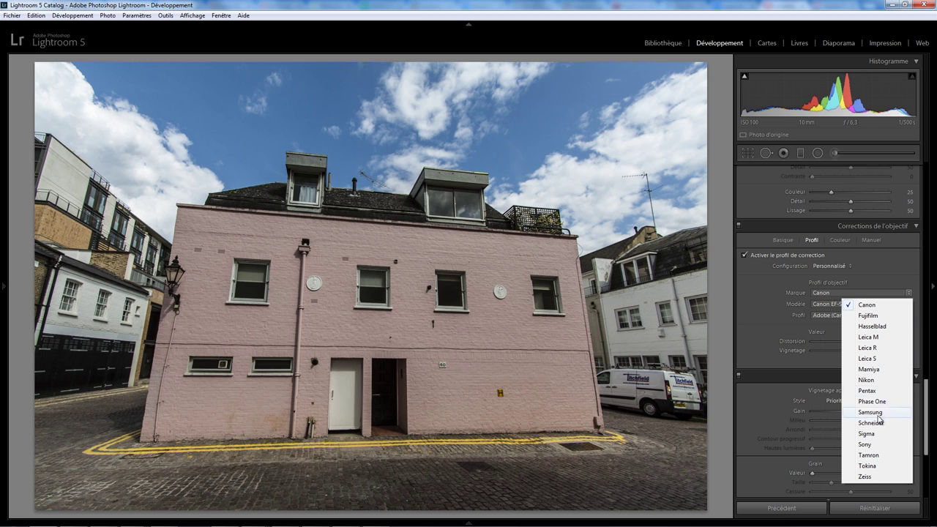
{"action": "left_click", "coordinate": [875, 402]}
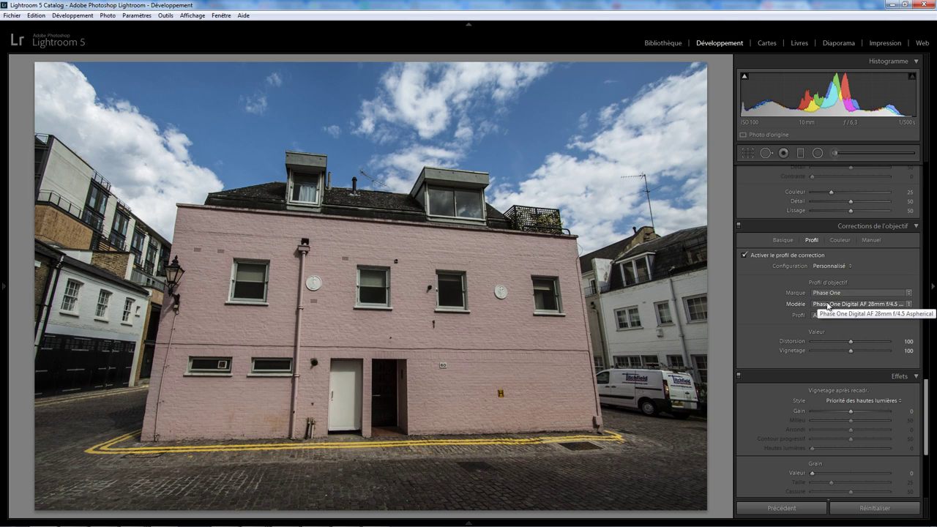
{"action": "left_click", "coordinate": [828, 305]}
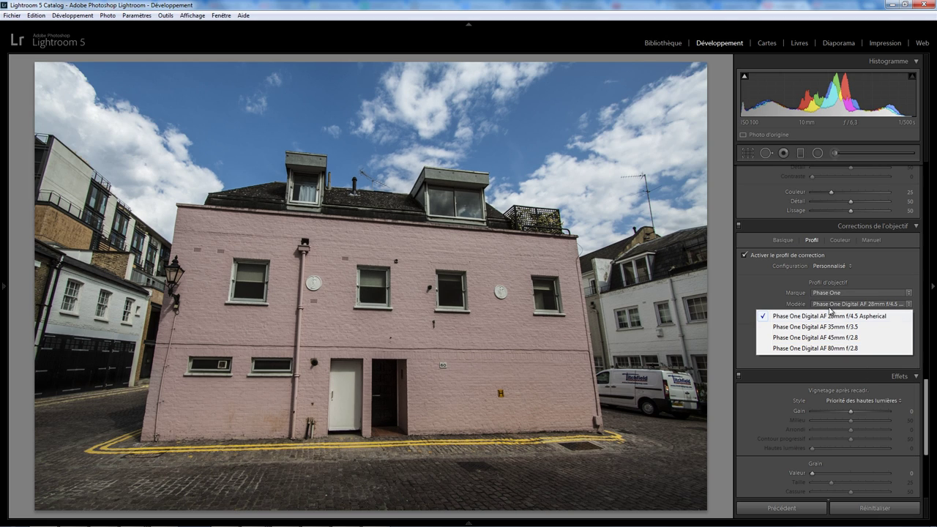
{"action": "left_click", "coordinate": [839, 293]}
{"action": "left_click", "coordinate": [839, 294]}
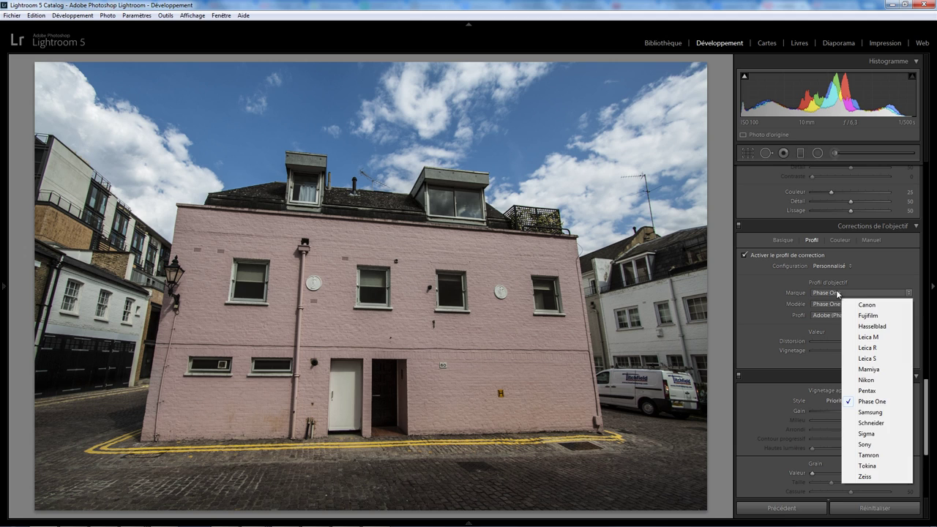
{"action": "left_click", "coordinate": [870, 434]}
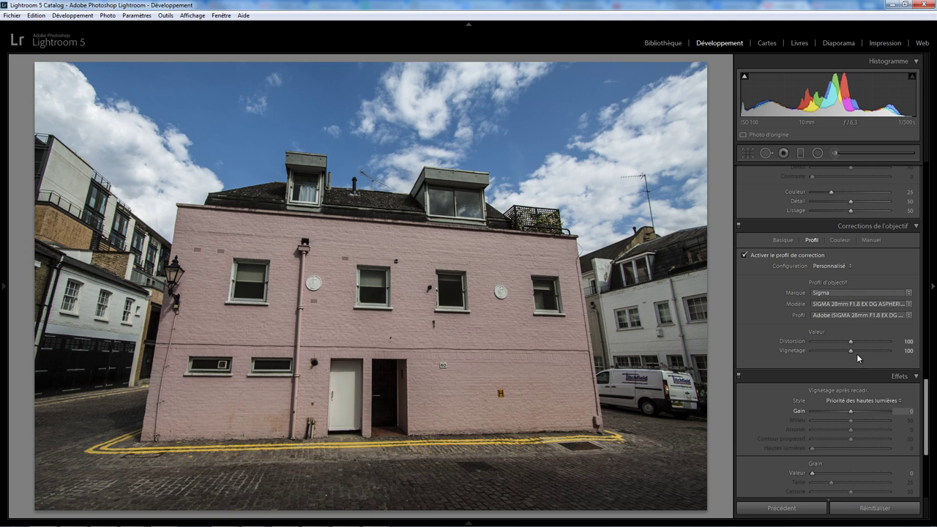
{"action": "left_click", "coordinate": [833, 305]}
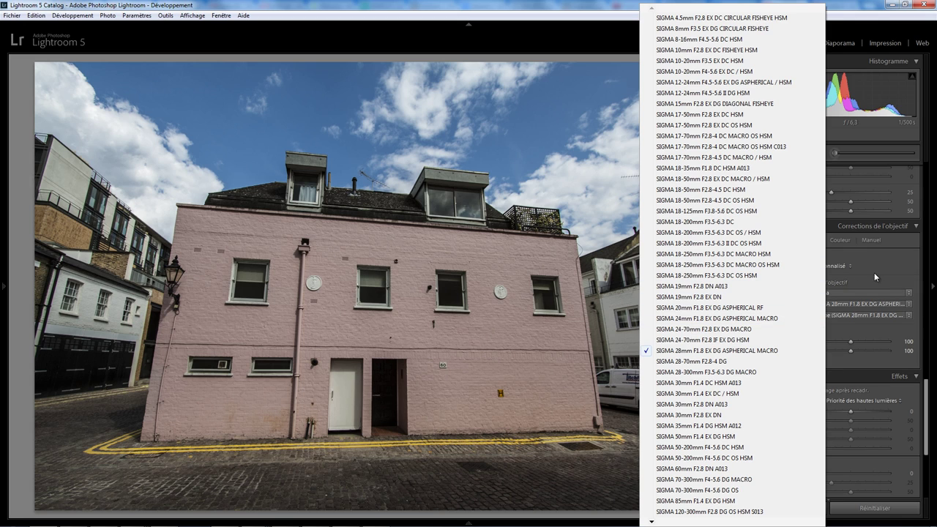
Close the model list and set the lens profile setup back to Auto
{"action": "left_click", "coordinate": [874, 276]}
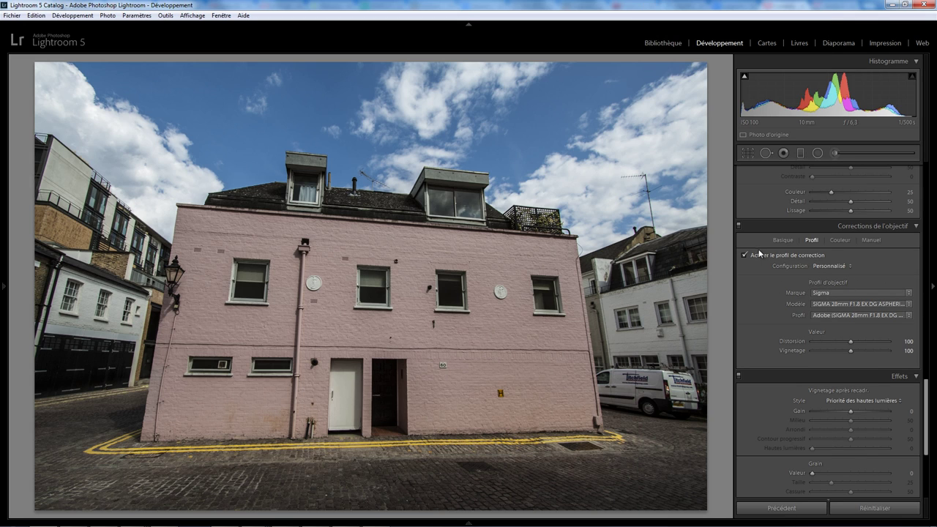
{"action": "left_click", "coordinate": [827, 266]}
{"action": "left_click", "coordinate": [780, 290]}
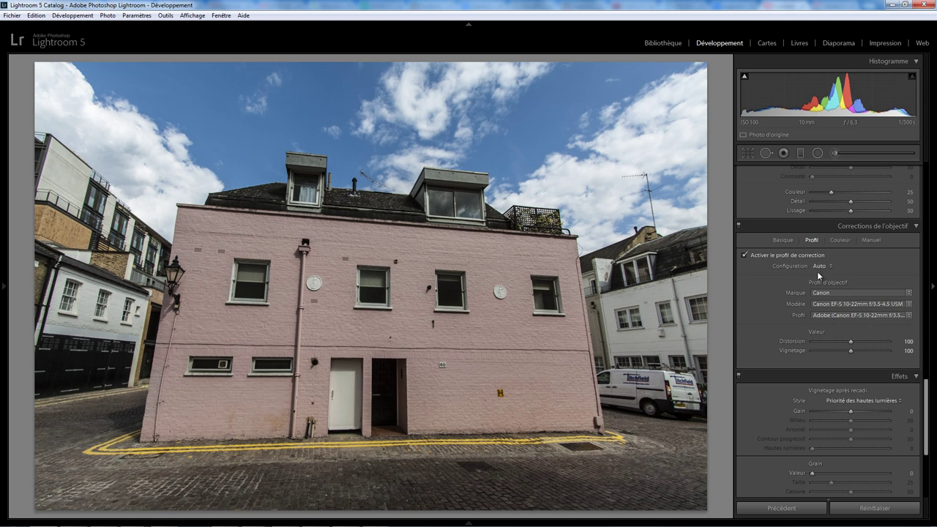
Zoom to 1:1 on a building edge and enable Remove Chromatic Aberration
{"action": "left_click", "coordinate": [782, 242]}
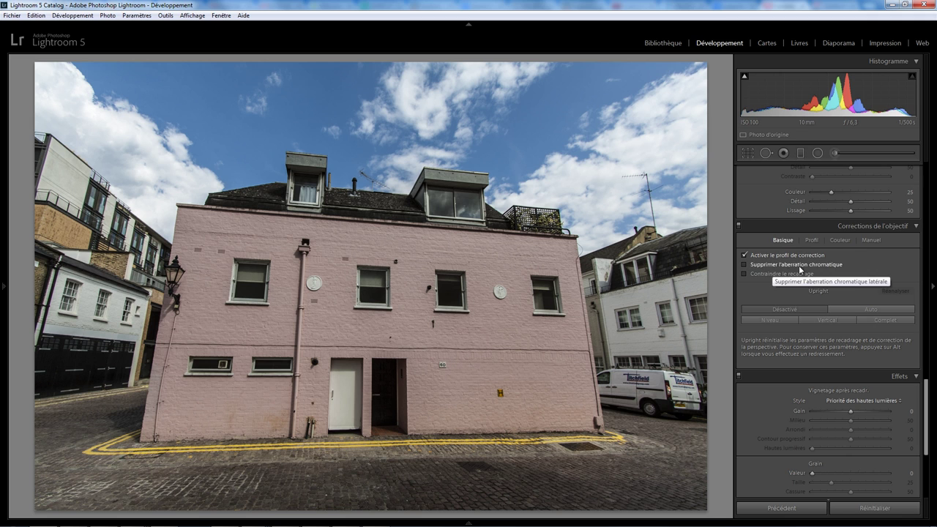
{"action": "left_click", "coordinate": [152, 351]}
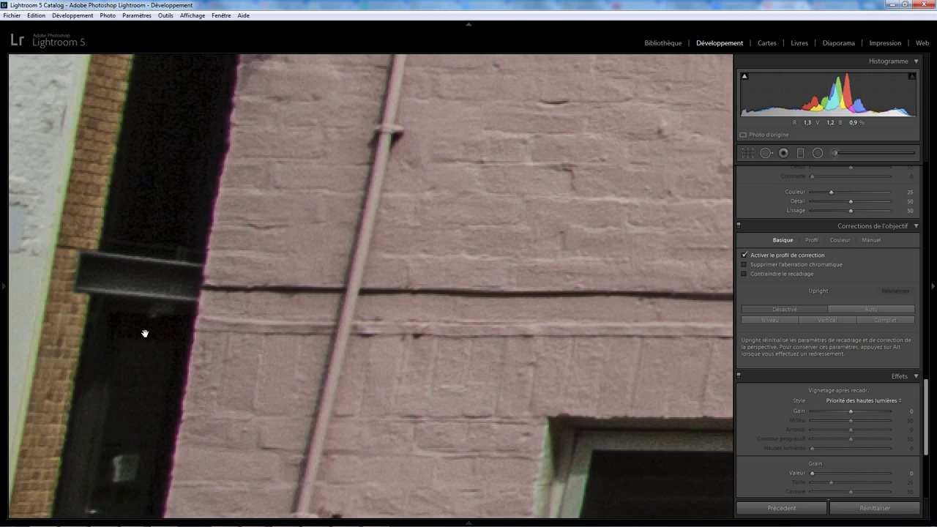
{"action": "left_click_drag", "start_coordinate": [144, 330], "coordinate": [419, 317]}
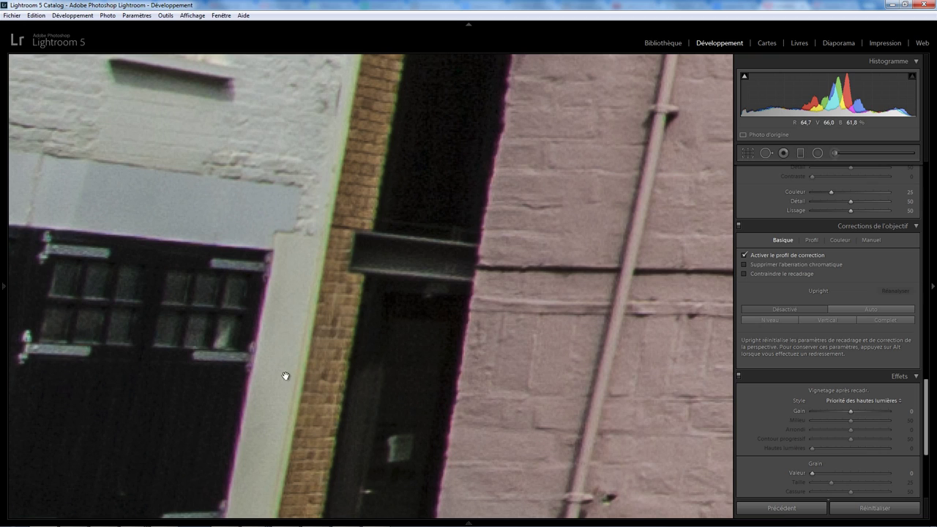
{"action": "left_click", "coordinate": [744, 265]}
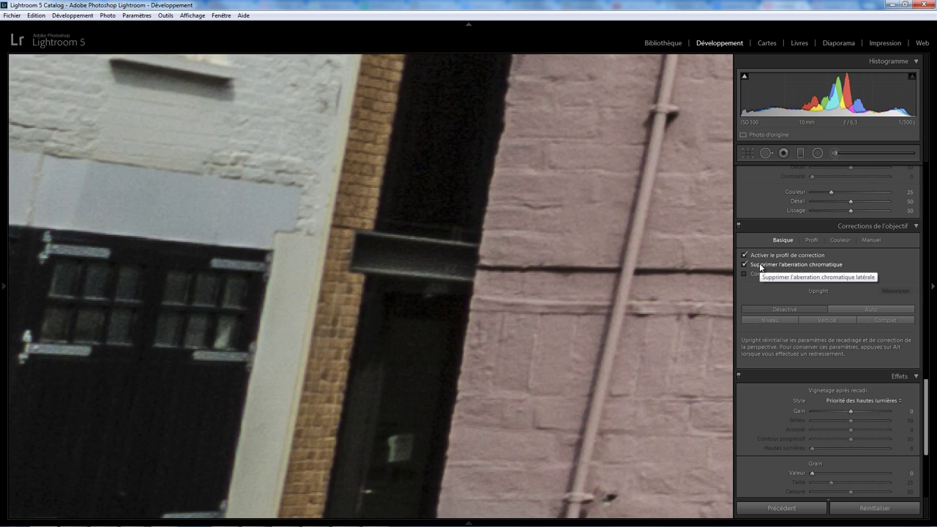
With chromatic aberration removal off, sample the purple and green fringes with the eyedropper
{"action": "left_click", "coordinate": [835, 240]}
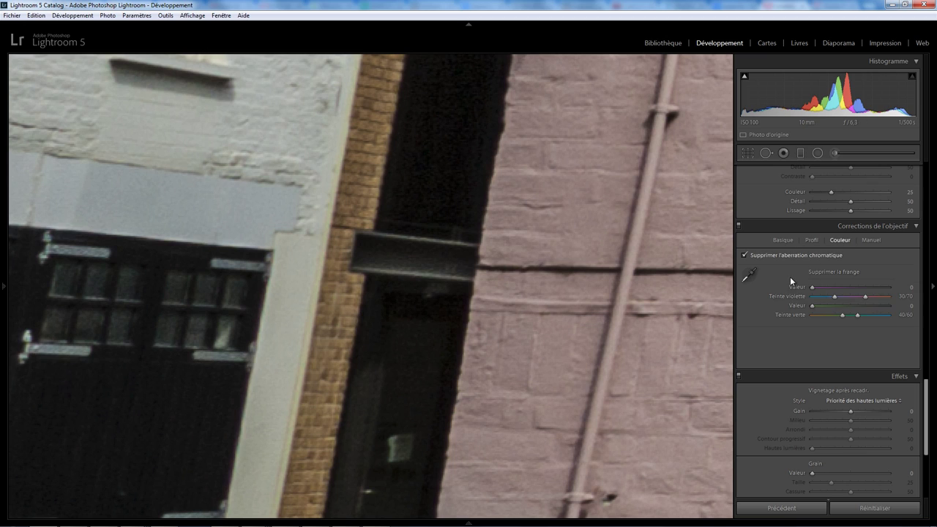
{"action": "left_click", "coordinate": [758, 255]}
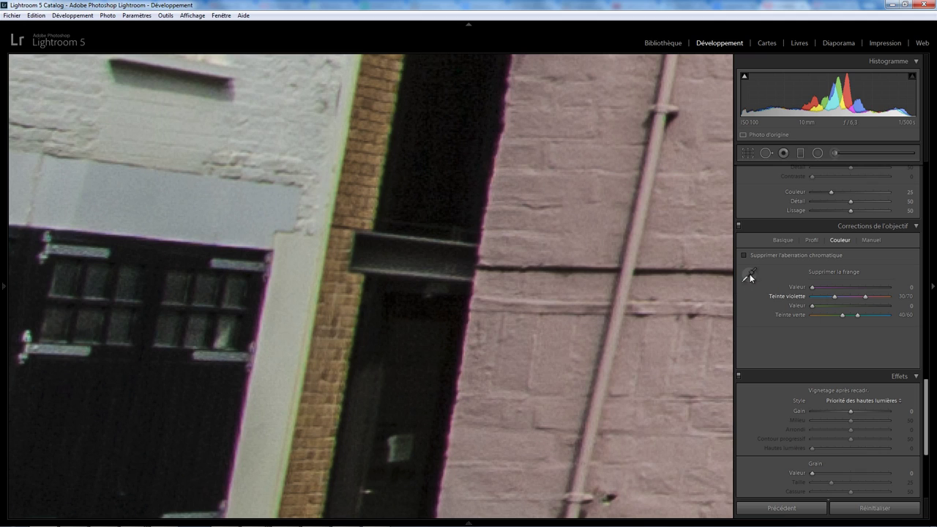
{"action": "left_click", "coordinate": [751, 272]}
{"action": "left_click", "coordinate": [747, 276]}
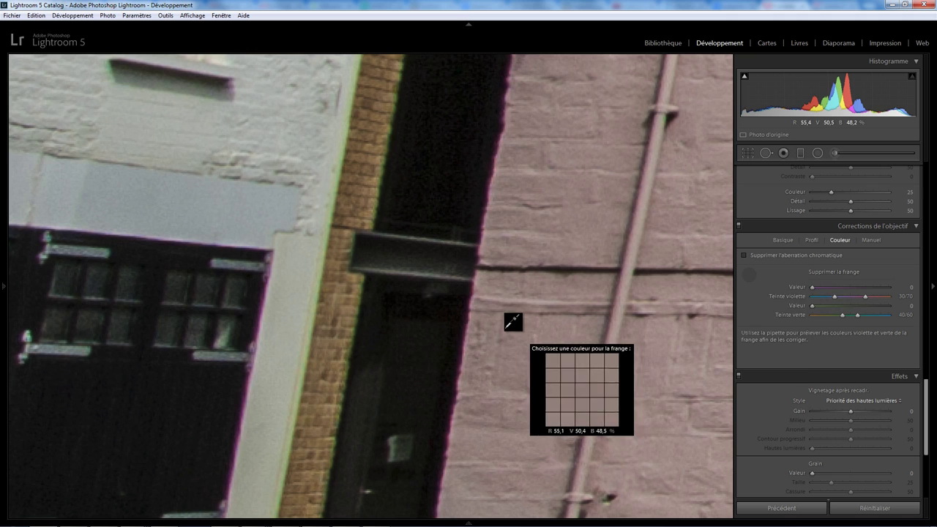
{"action": "left_click", "coordinate": [467, 338]}
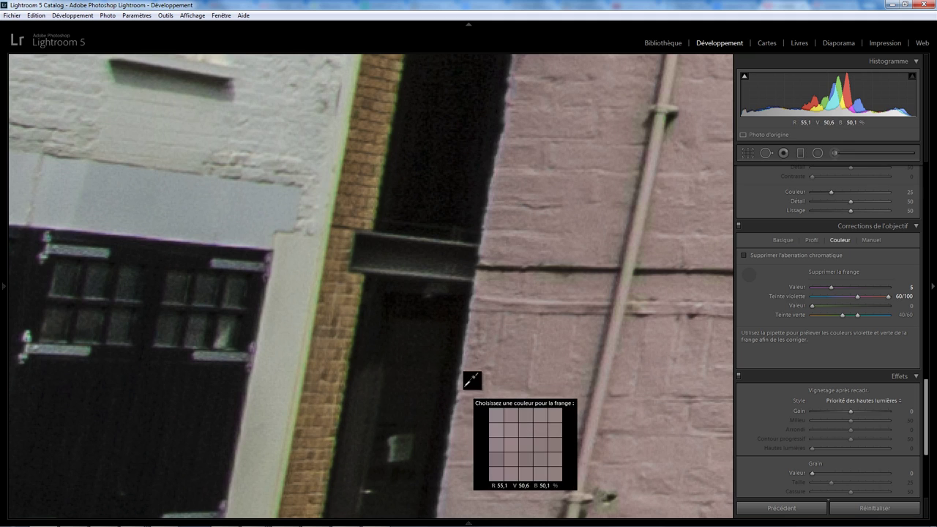
{"action": "left_click", "coordinate": [349, 370]}
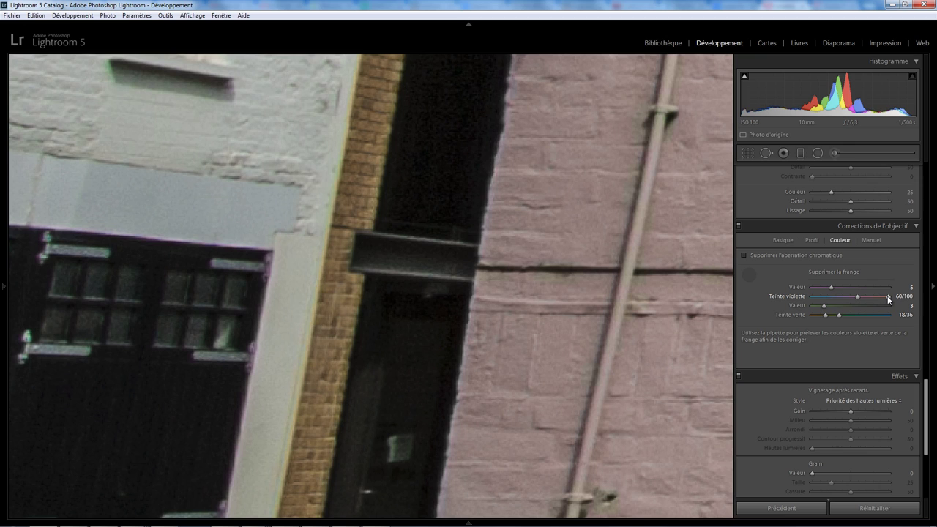
Narrow the purple hue range, then reset defringe to defaults and re-enable aberration removal
{"action": "left_click_drag", "start_coordinate": [888, 298], "coordinate": [881, 300]}
{"action": "left_click", "coordinate": [748, 275]}
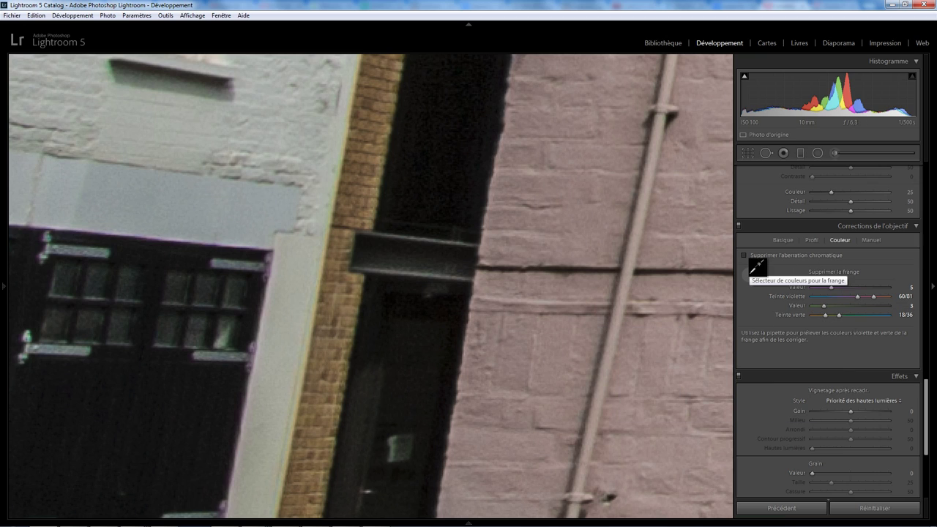
{"action": "double_click", "coordinate": [829, 270]}
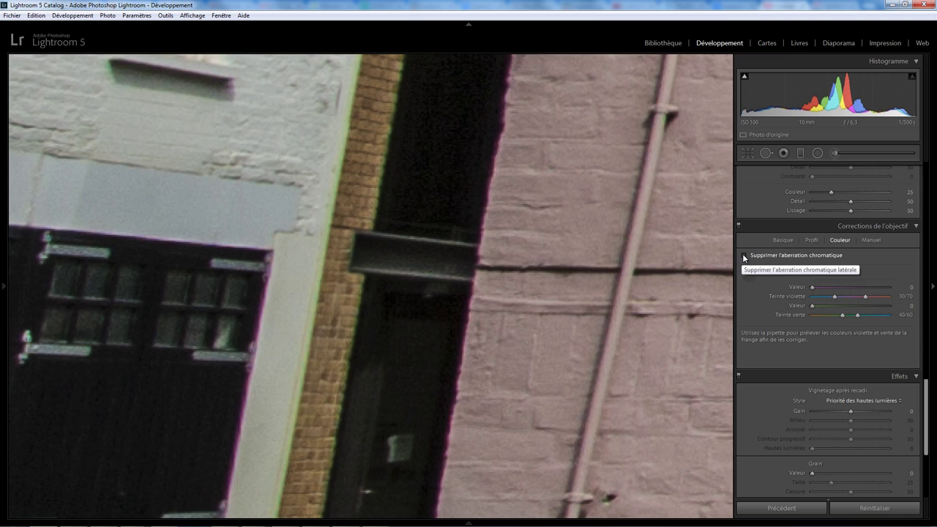
{"action": "left_click", "coordinate": [744, 255]}
{"action": "left_click", "coordinate": [748, 274]}
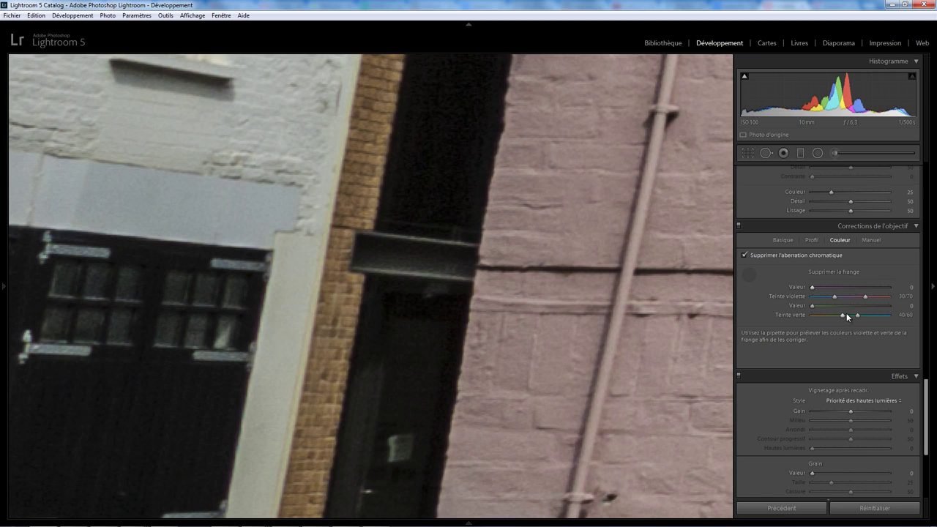
{"action": "left_click", "coordinate": [782, 239]}
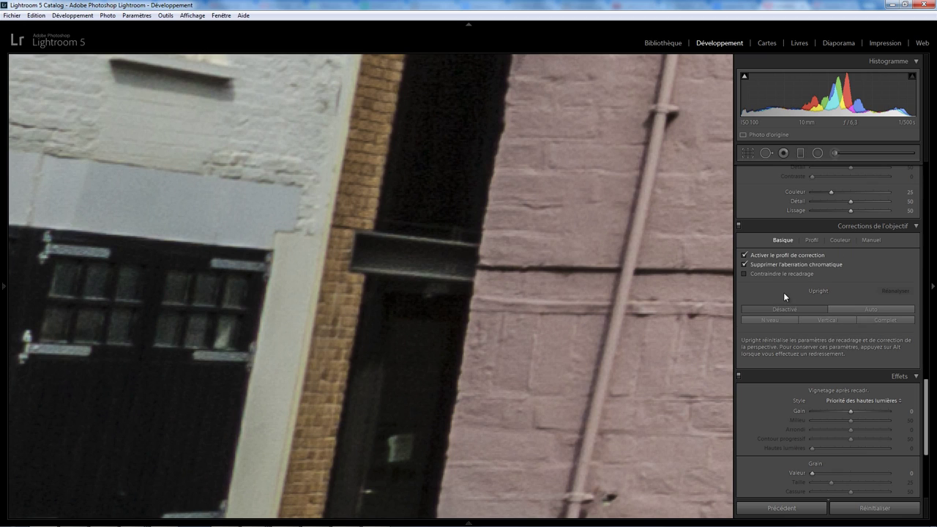
Fit the whole photo in view and apply Upright Auto
{"action": "left_click", "coordinate": [568, 296]}
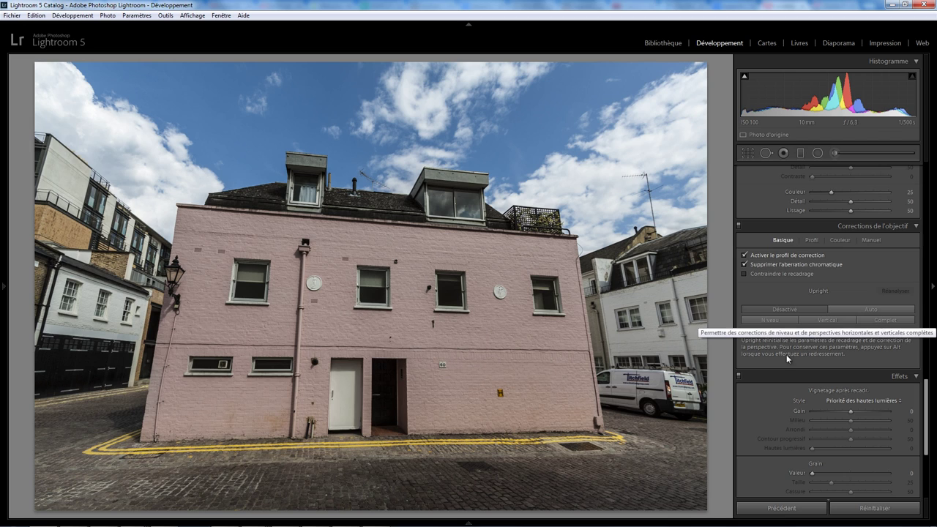
{"action": "left_click", "coordinate": [868, 310]}
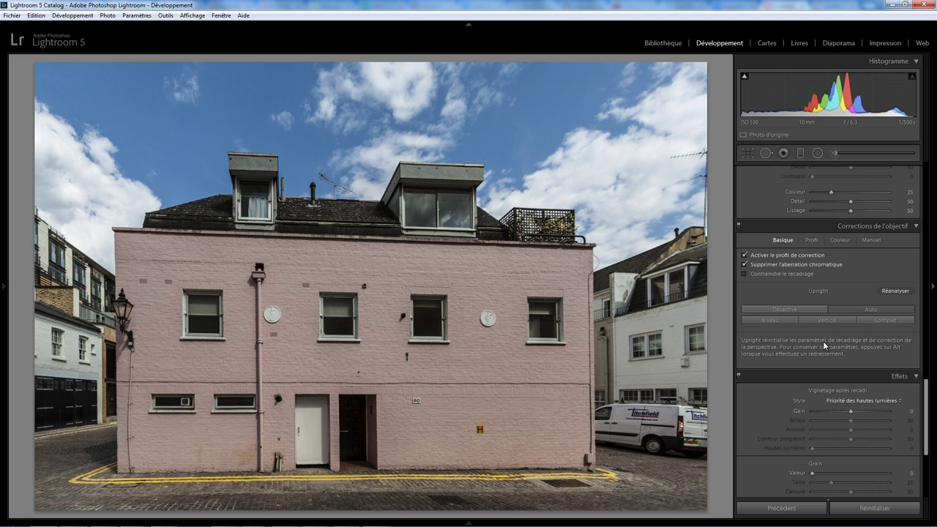
Compare Upright Auto, Level, Vertical and Full modes, then switch Upright off
{"action": "left_click", "coordinate": [860, 310]}
{"action": "left_click", "coordinate": [817, 308]}
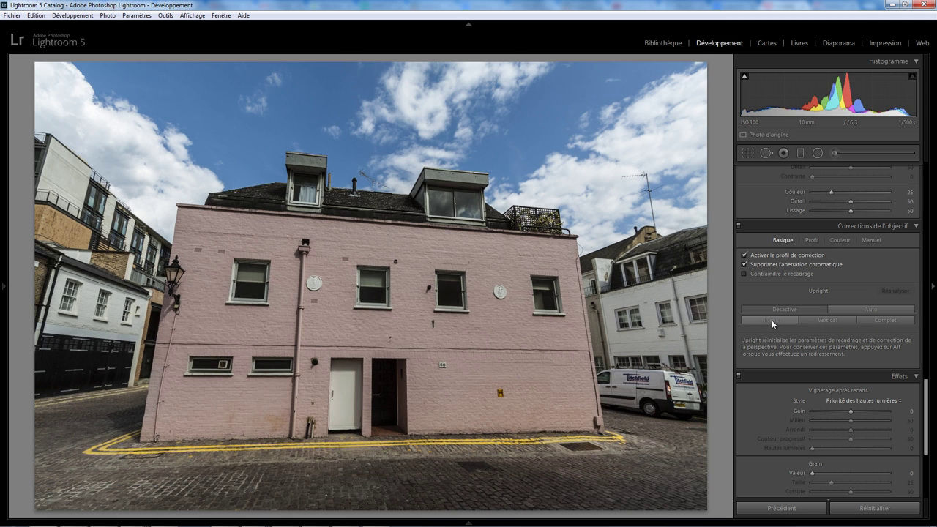
{"action": "left_click", "coordinate": [769, 320]}
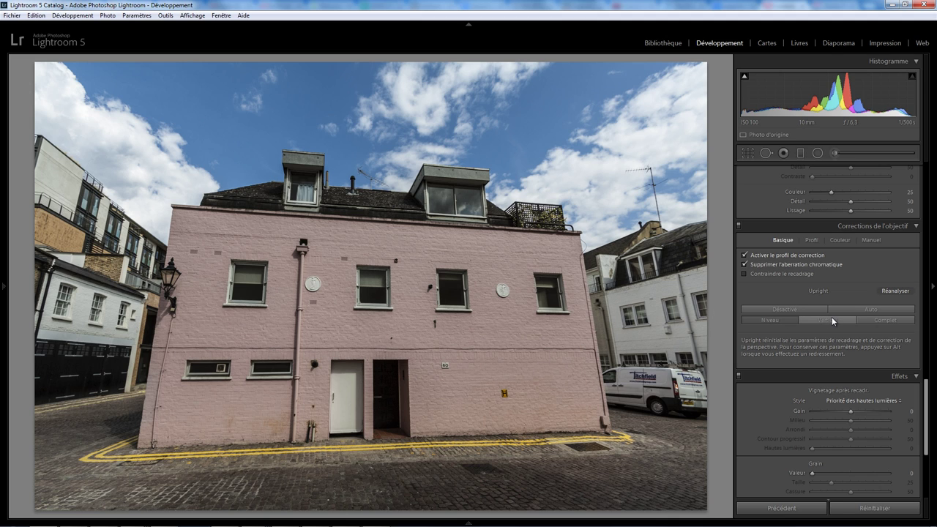
{"action": "left_click", "coordinate": [827, 320]}
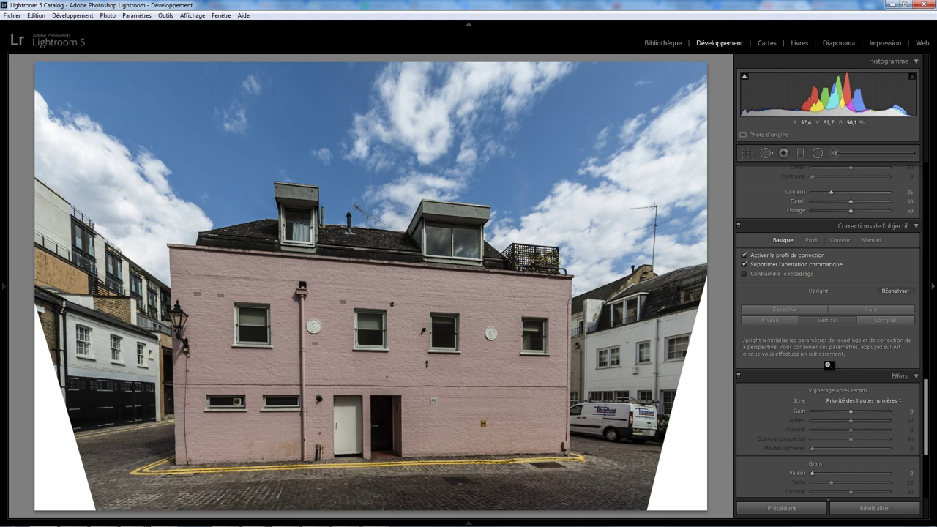
{"action": "left_click", "coordinate": [893, 320]}
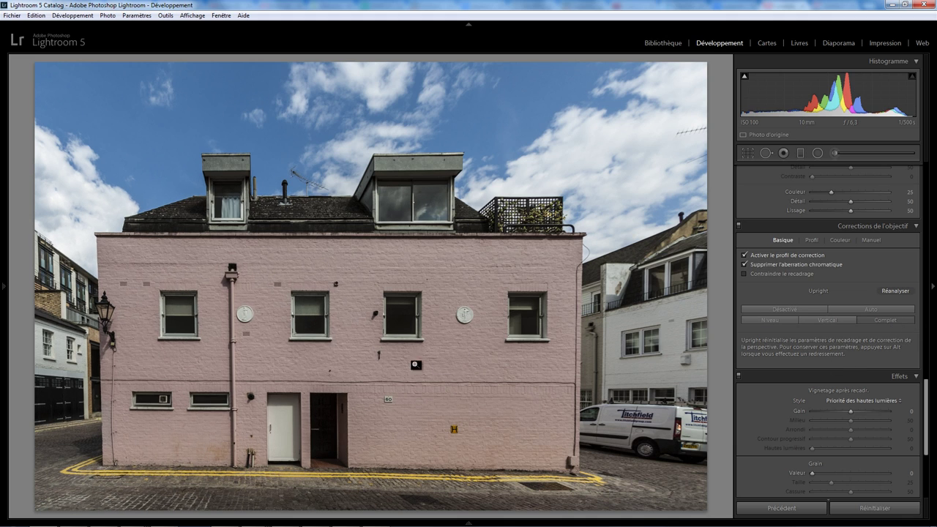
{"action": "left_click", "coordinate": [887, 309]}
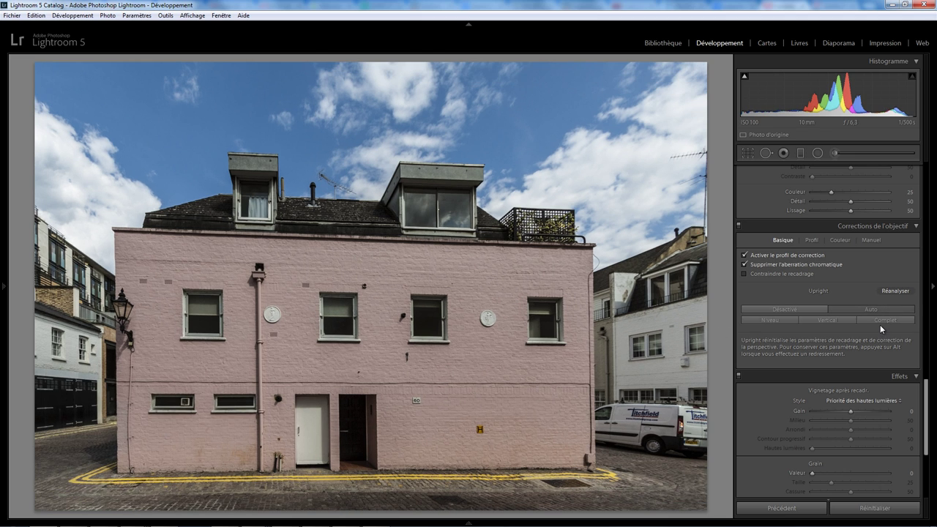
{"action": "left_click", "coordinate": [878, 320]}
{"action": "left_click", "coordinate": [885, 320]}
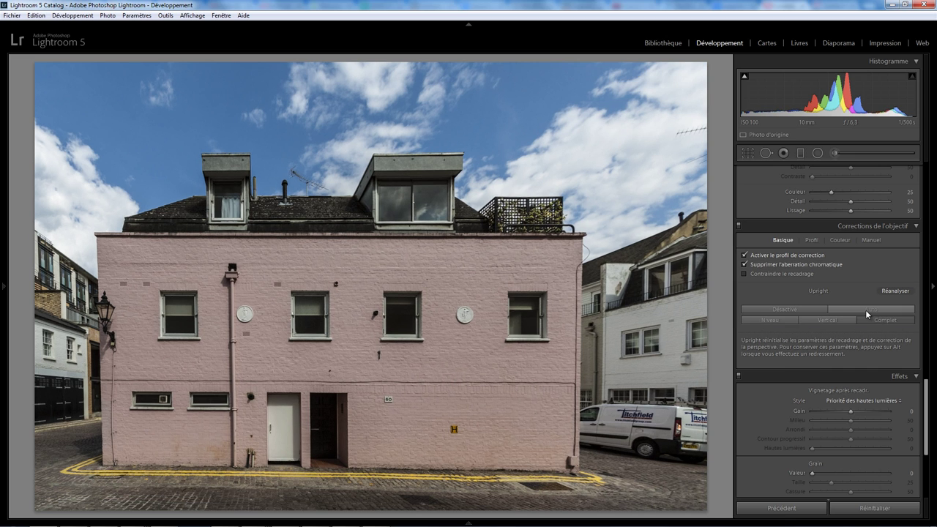
{"action": "left_click", "coordinate": [869, 310]}
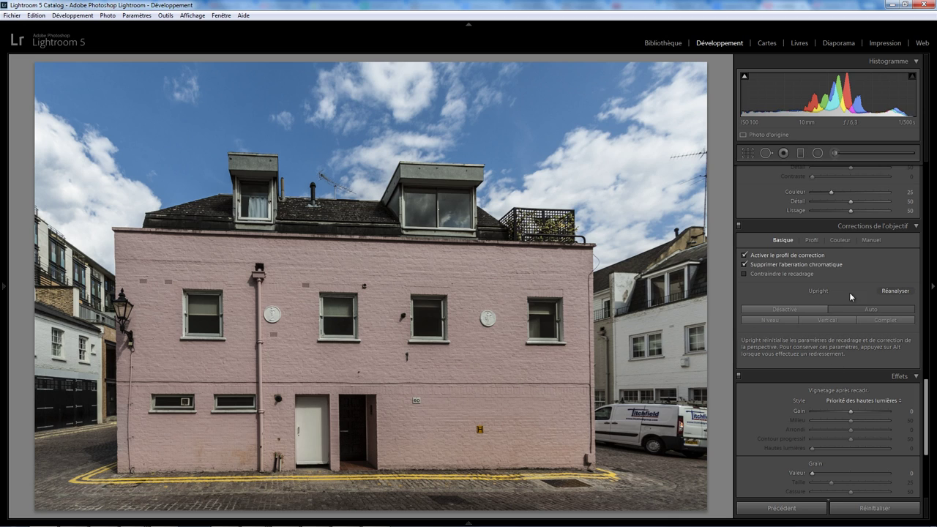
{"action": "left_click", "coordinate": [783, 310]}
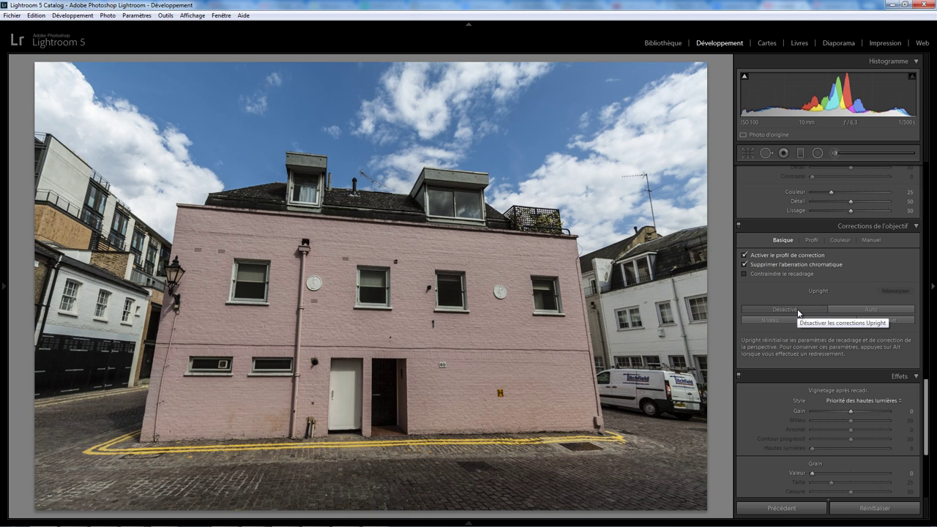
Set manual Distortion +100, Vertical −69, Horizontal +21 and Rotation −3.1
{"action": "left_click", "coordinate": [871, 240]}
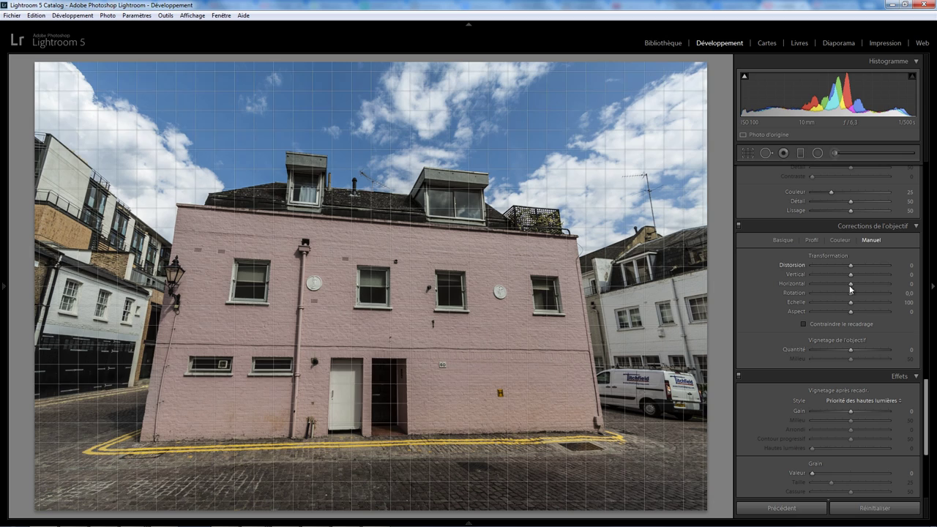
{"action": "left_click", "coordinate": [782, 240]}
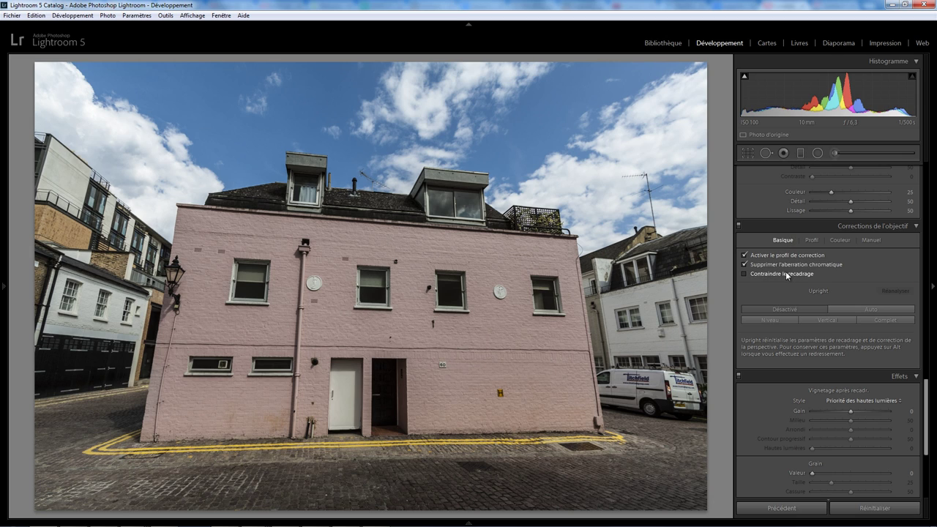
{"action": "left_click", "coordinate": [873, 241]}
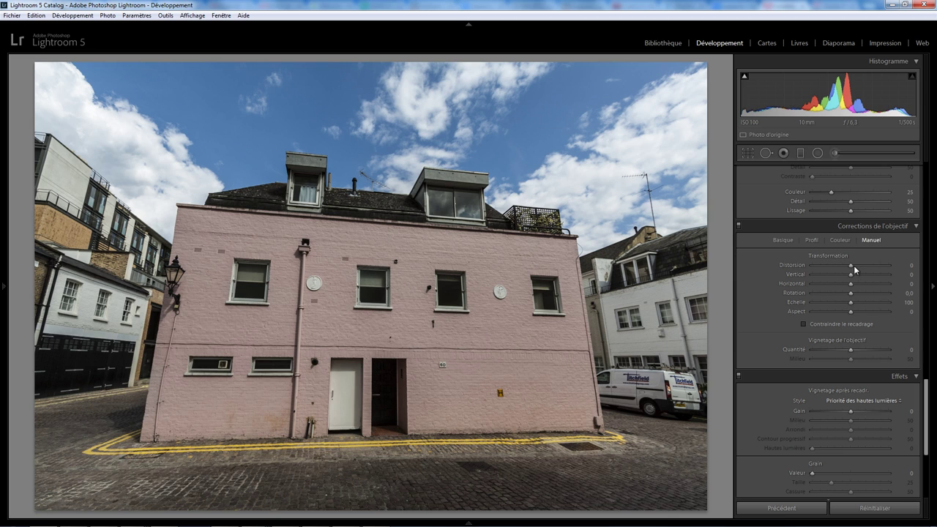
{"action": "mouse_move", "coordinate": [850, 265]}
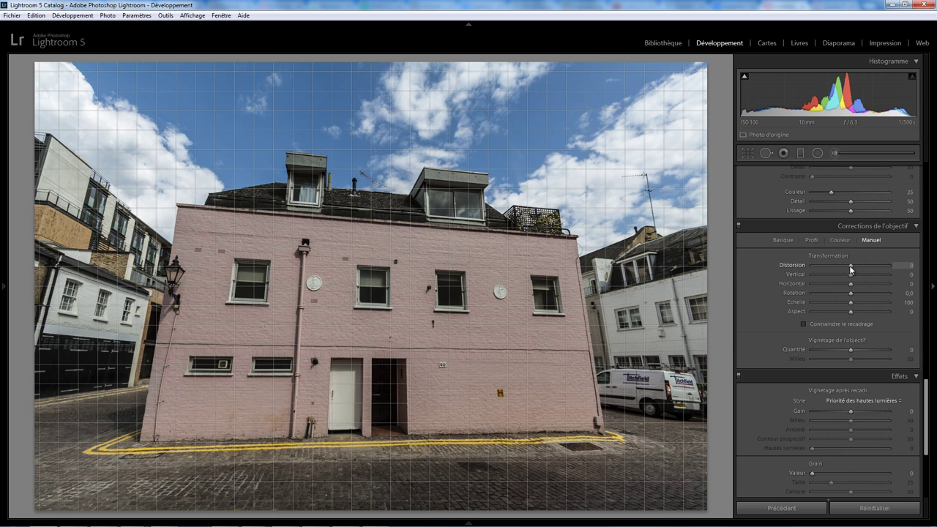
{"action": "mouse_move", "coordinate": [849, 266]}
{"action": "left_mouse_down"}
{"action": "mouse_move", "coordinate": [808, 266]}
{"action": "mouse_move", "coordinate": [891, 266]}
{"action": "left_mouse_up"}
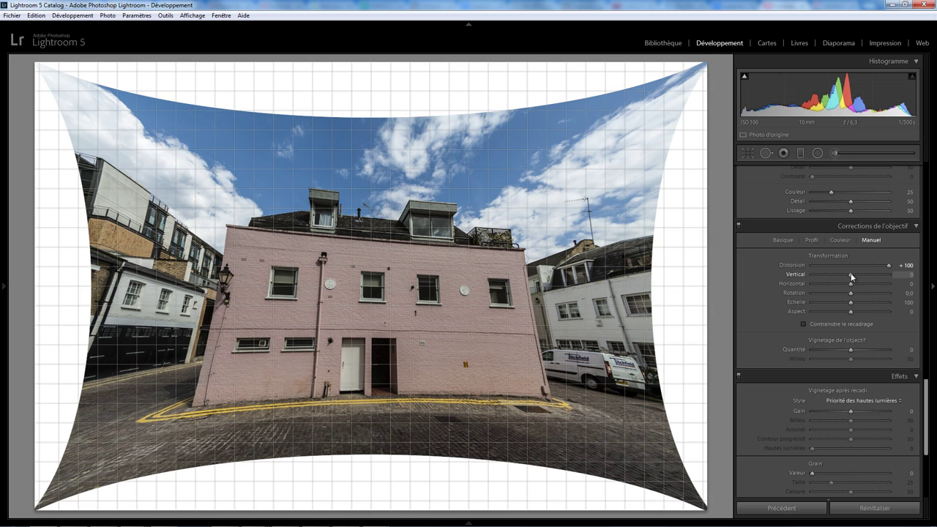
{"action": "left_click_drag", "start_coordinate": [848, 275], "coordinate": [823, 273]}
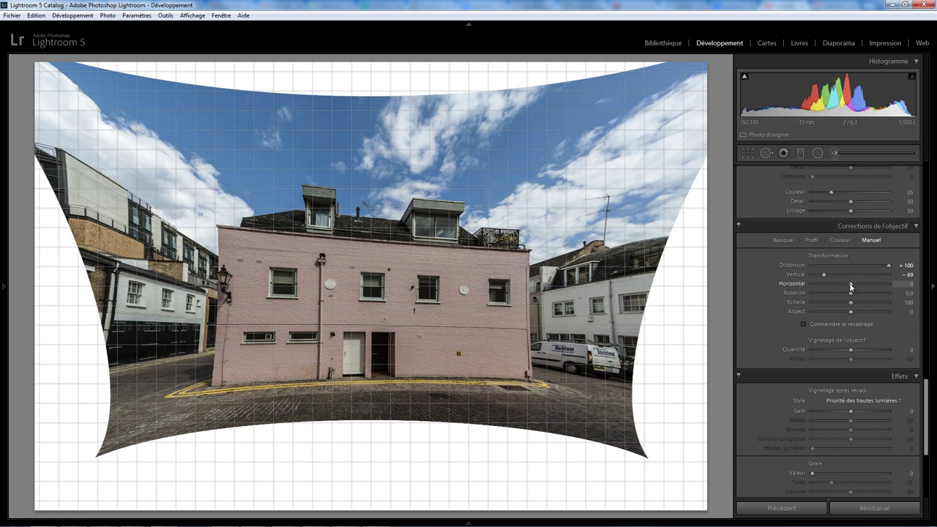
{"action": "left_click_drag", "start_coordinate": [849, 283], "coordinate": [855, 284]}
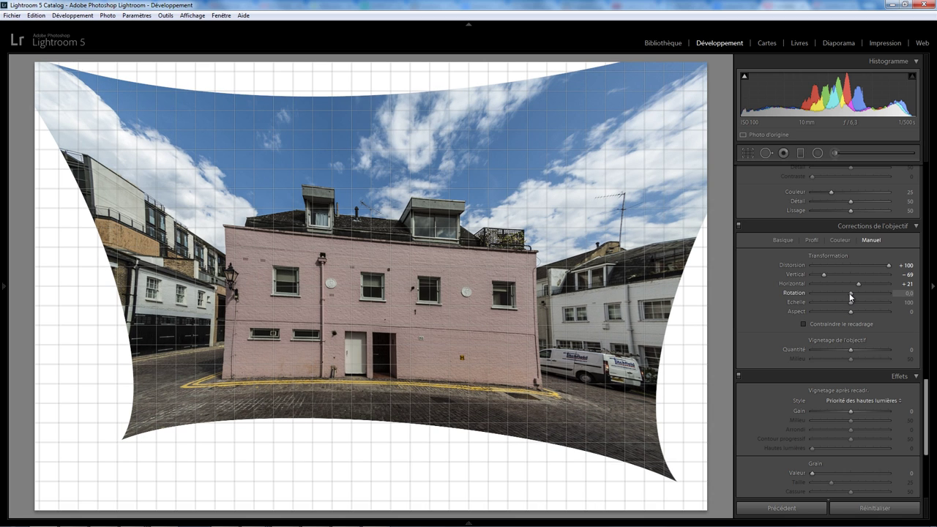
{"action": "left_click_drag", "start_coordinate": [850, 294], "coordinate": [837, 291]}
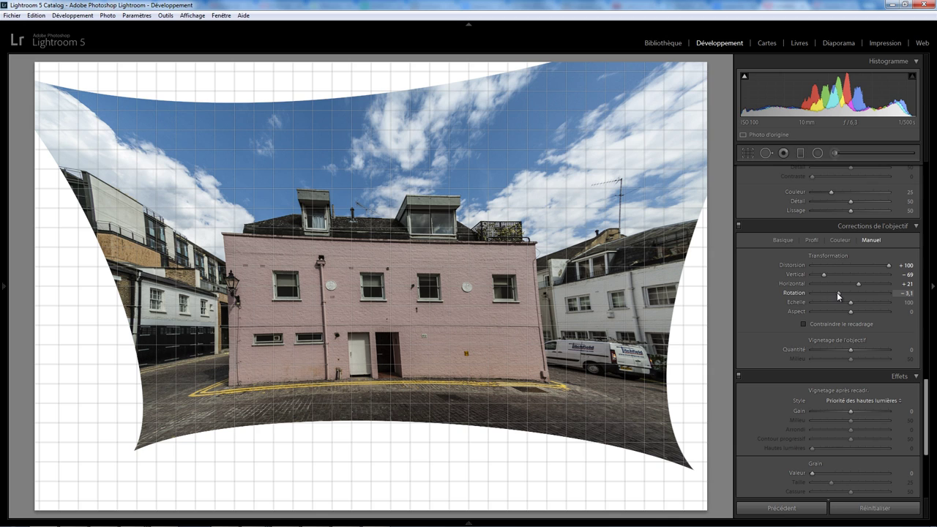
{"action": "left_click_drag", "start_coordinate": [836, 295], "coordinate": [837, 294]}
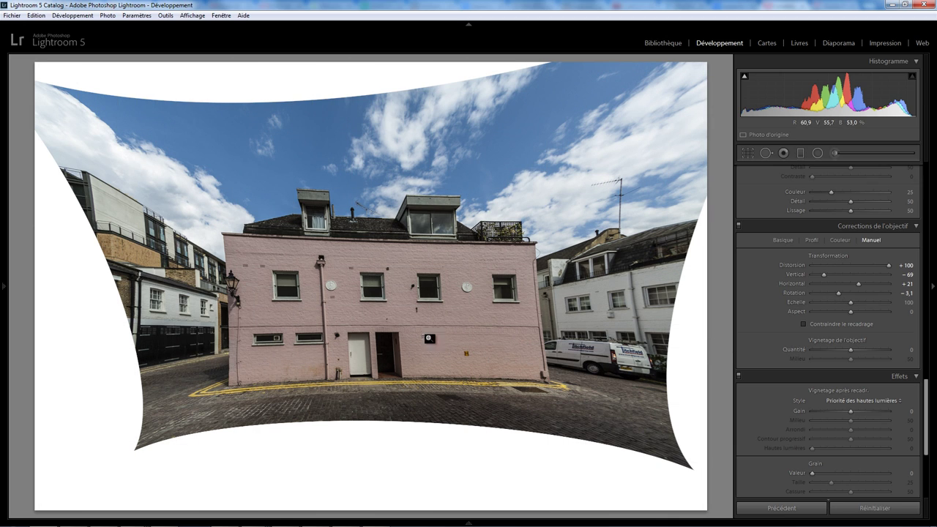
Try Scale values of 85 and 113, then reset Scale to 100
{"action": "left_click_drag", "start_coordinate": [847, 286], "coordinate": [842, 282]}
{"action": "left_click", "coordinate": [823, 272]}
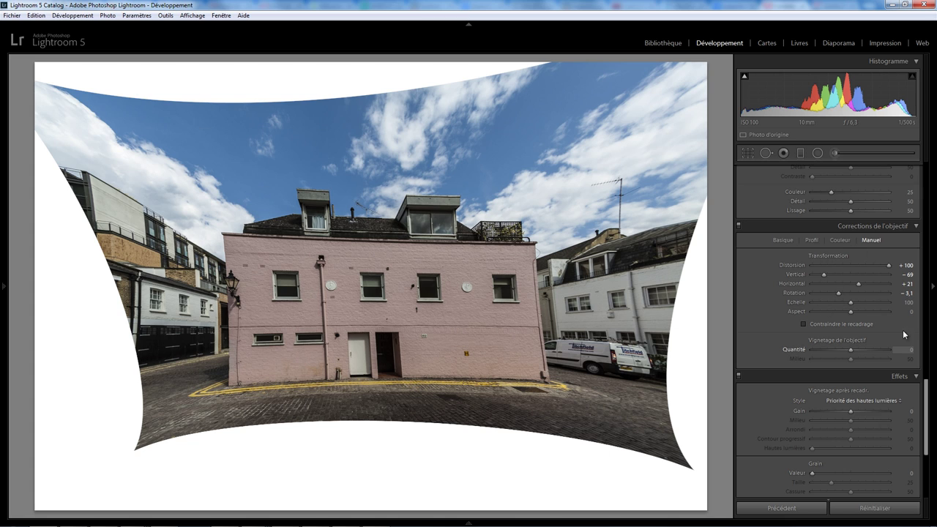
{"action": "left_click", "coordinate": [850, 303]}
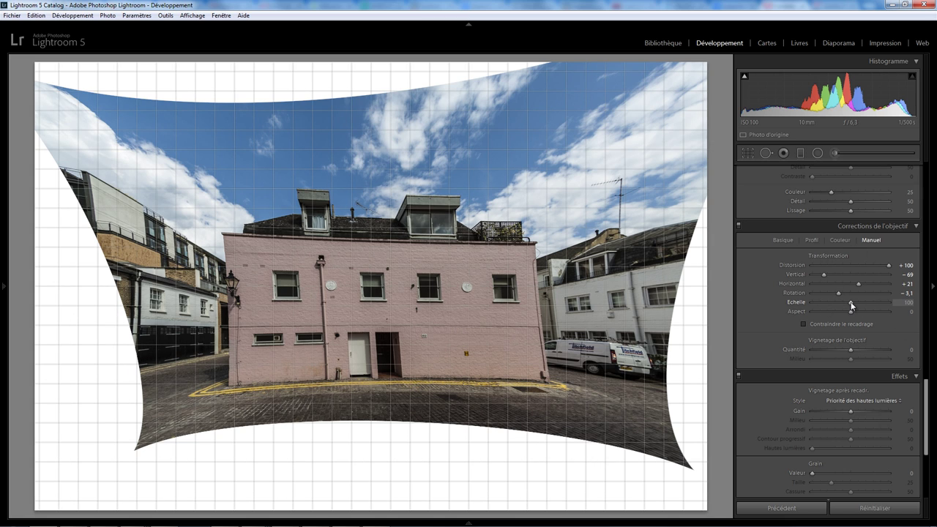
{"action": "left_click_drag", "start_coordinate": [850, 304], "coordinate": [840, 306]}
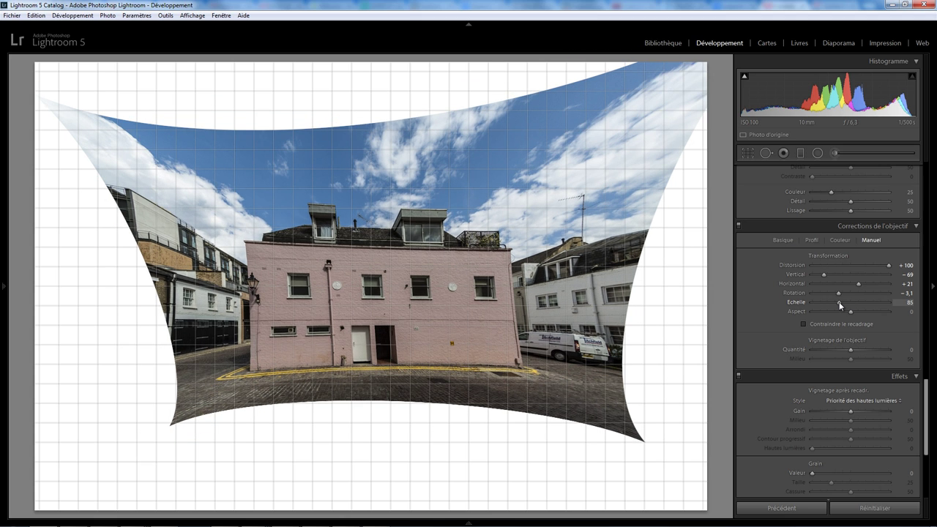
{"action": "left_click_drag", "start_coordinate": [839, 305], "coordinate": [860, 306]}
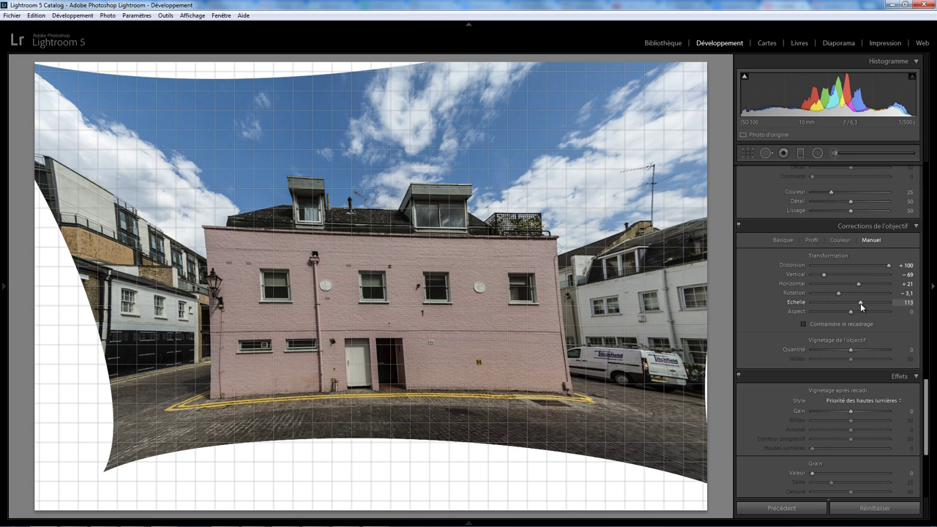
{"action": "double_click", "coordinate": [860, 302]}
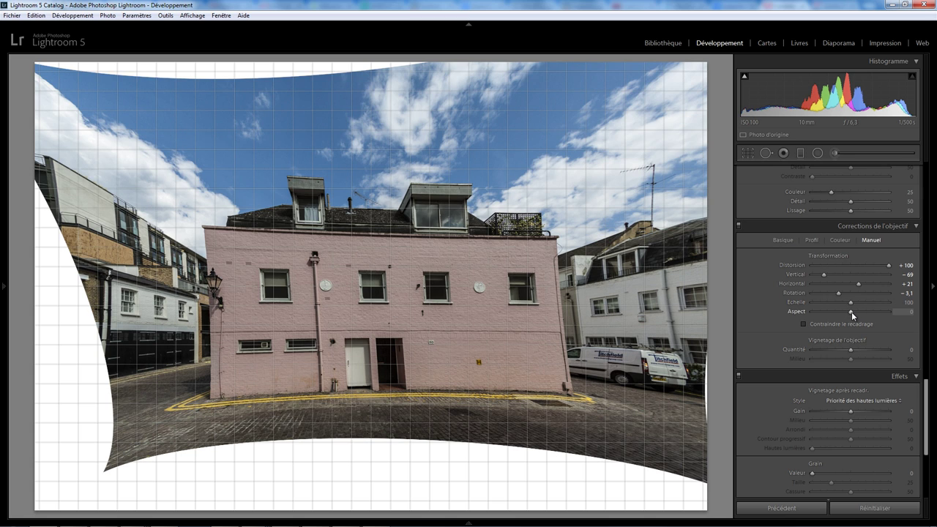
Set Aspect to +66 with Constrain Crop on, then move to the palace fisheye photo
{"action": "mouse_move", "coordinate": [851, 311]}
{"action": "left_mouse_down"}
{"action": "mouse_move", "coordinate": [832, 311]}
{"action": "mouse_move", "coordinate": [873, 311]}
{"action": "left_mouse_up"}
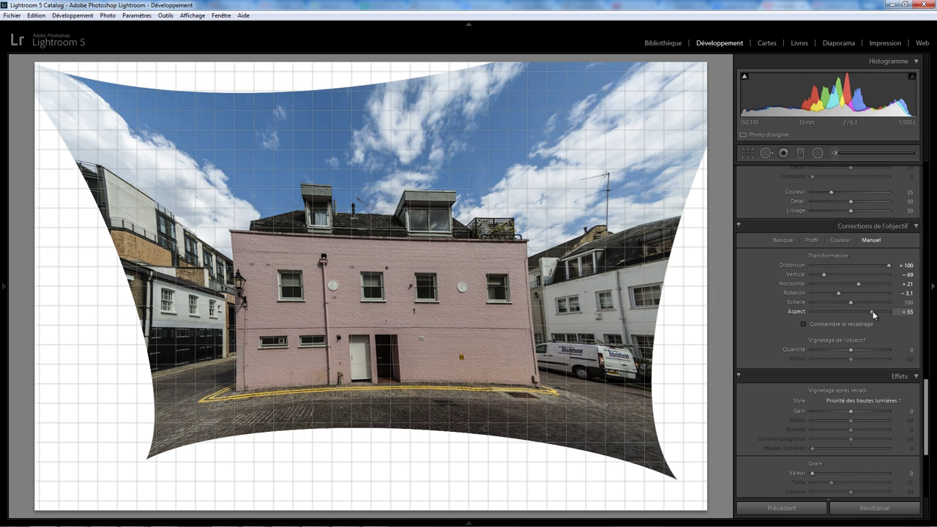
{"action": "left_click_drag", "start_coordinate": [871, 312], "coordinate": [827, 311]}
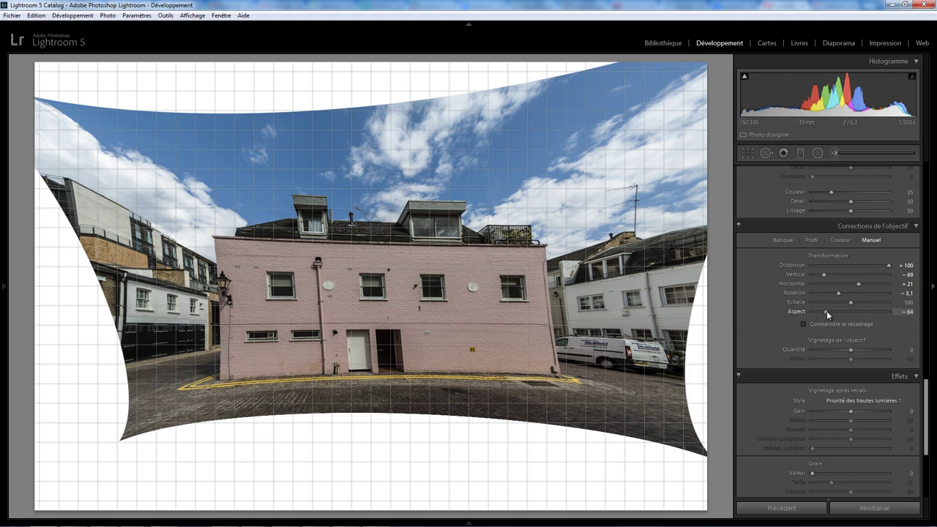
{"action": "left_click_drag", "start_coordinate": [826, 311], "coordinate": [876, 311]}
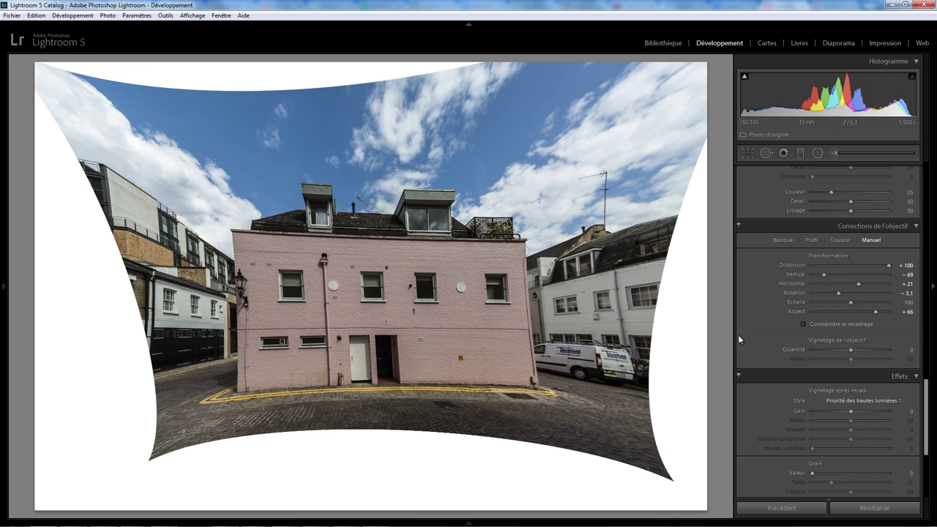
{"action": "left_click", "coordinate": [804, 324]}
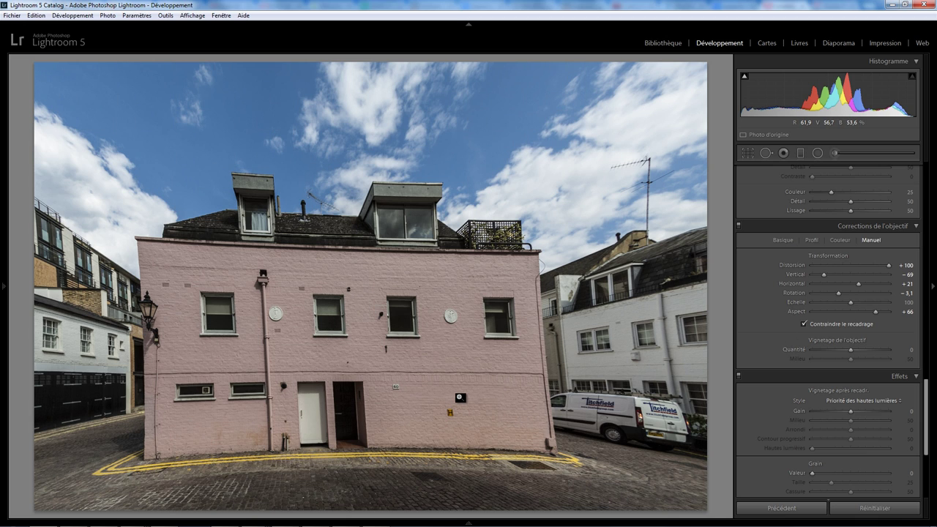
{"action": "key", "text": "ctrl+Right"}
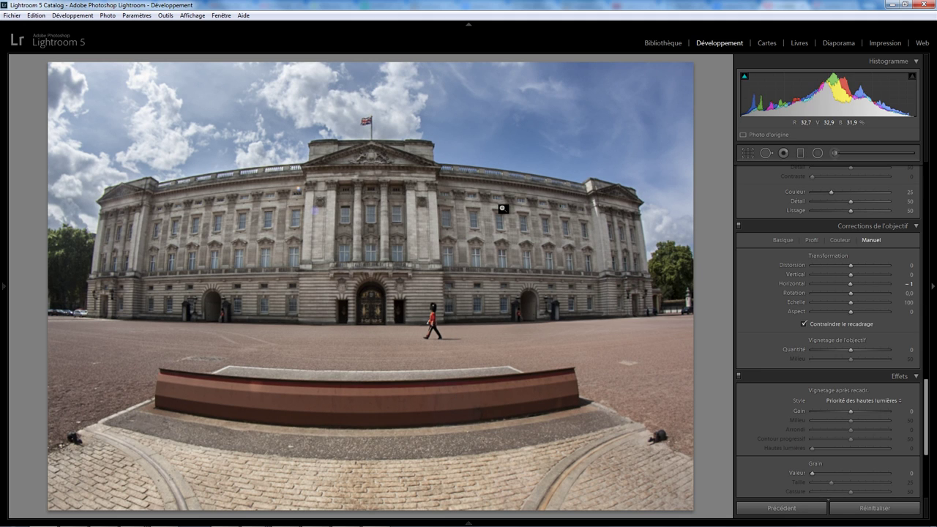
In Lens Corrections Manual, set Distortion to +100 and Vertical to −12 on the palace photo
{"action": "left_click", "coordinate": [850, 266]}
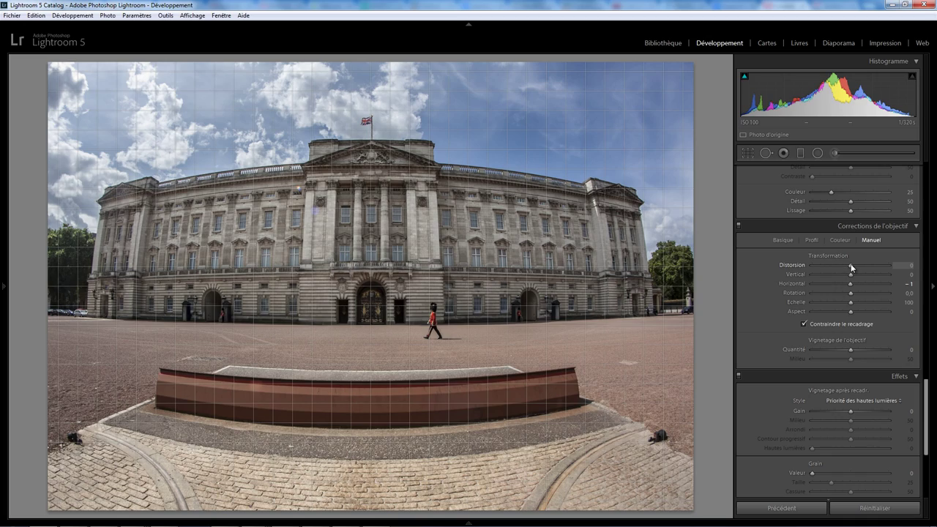
{"action": "left_click_drag", "start_coordinate": [851, 267], "coordinate": [906, 267]}
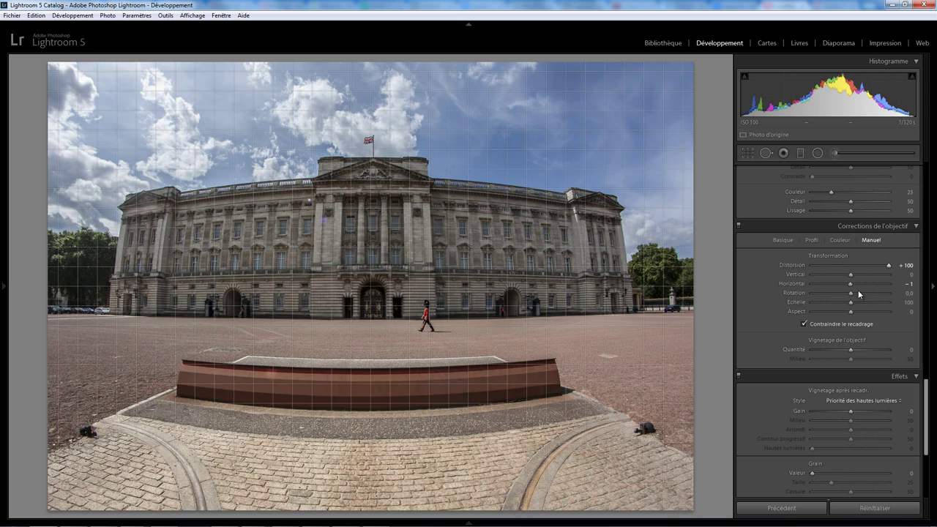
{"action": "left_click_drag", "start_coordinate": [850, 273], "coordinate": [844, 276]}
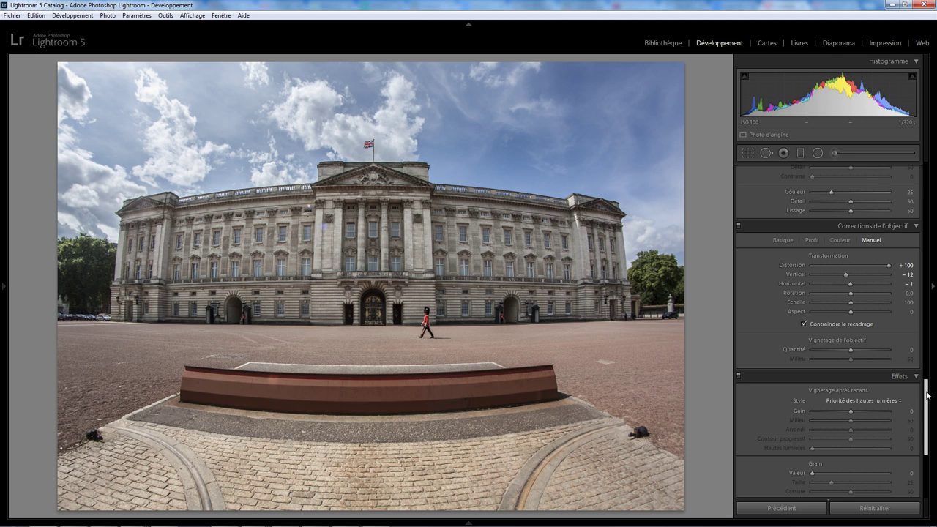
{"action": "left_click_drag", "start_coordinate": [926, 399], "coordinate": [926, 438]}
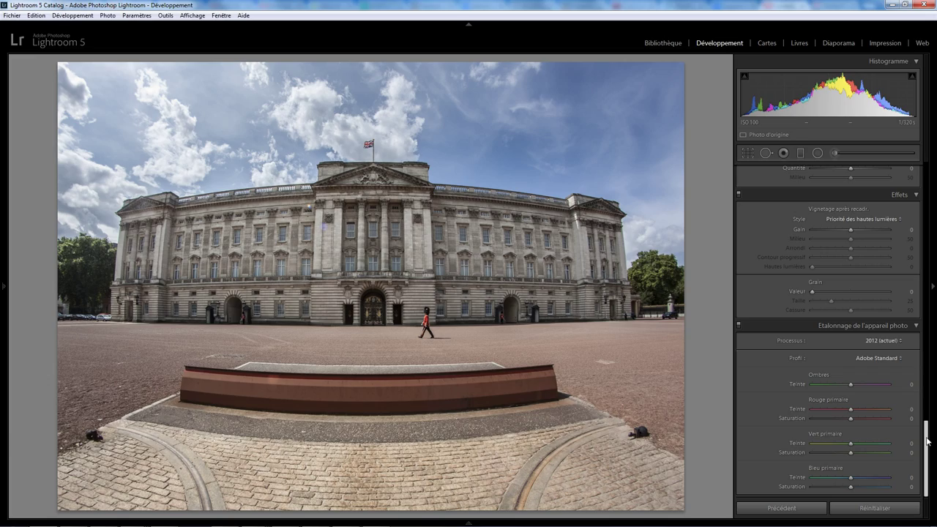